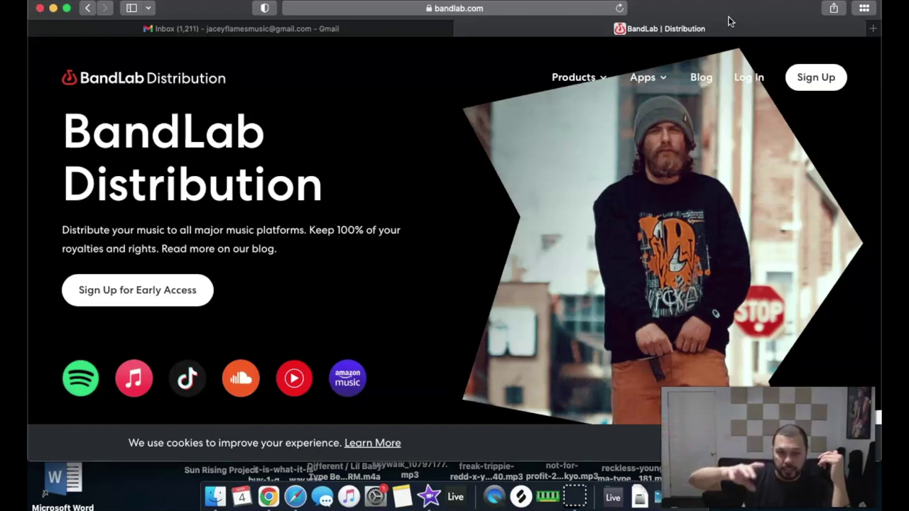
click(446, 228)
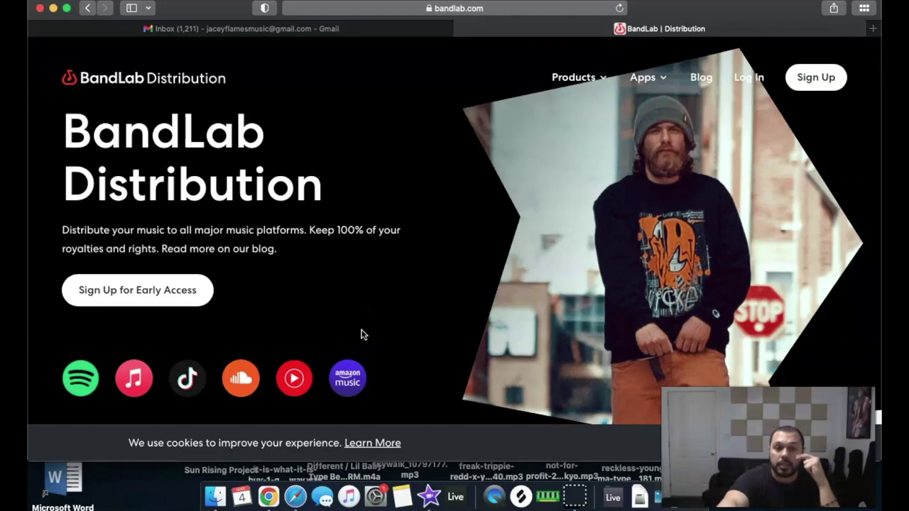
scroll(362, 335, down, 10)
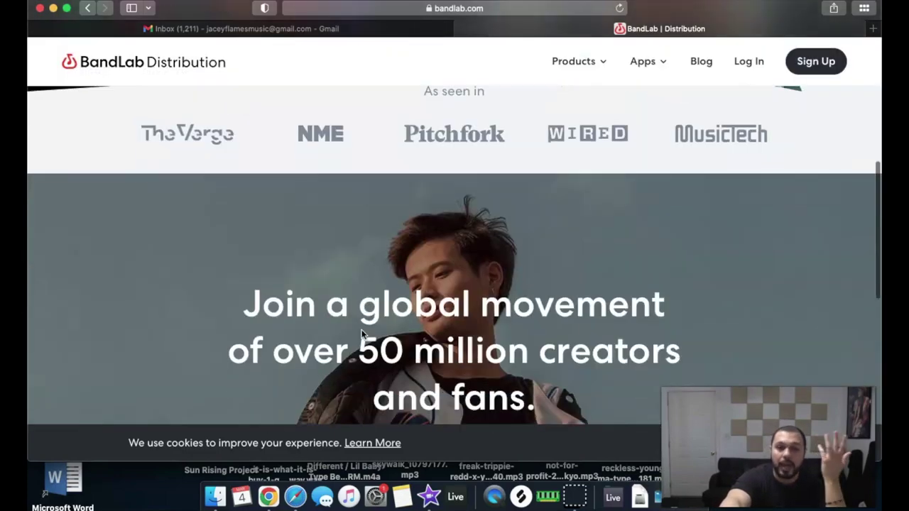
scroll(364, 332, up, 15)
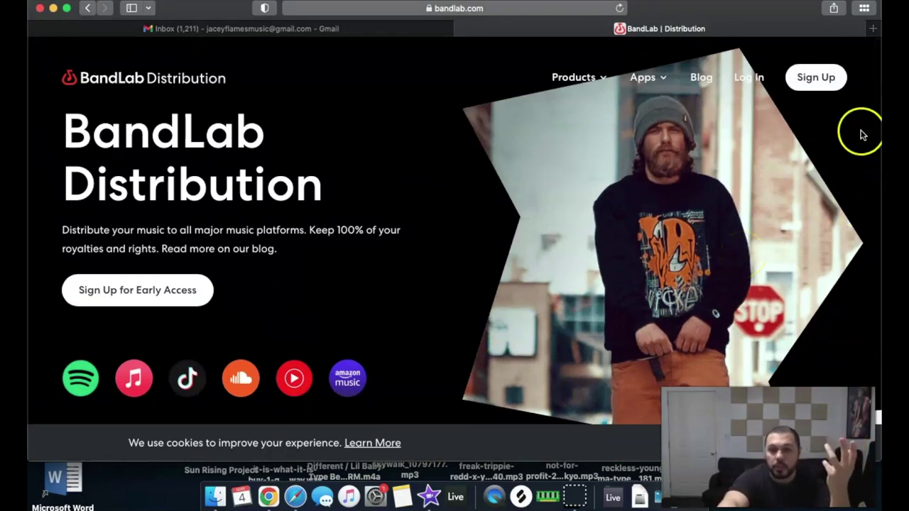
Fill in the Sign Up form with the account holder's name, e-mail address and password
click(822, 84)
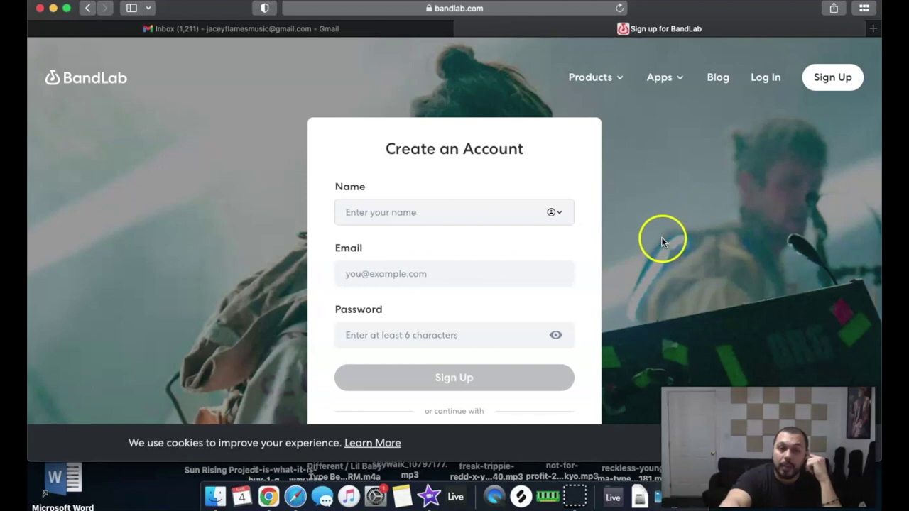
click(359, 208)
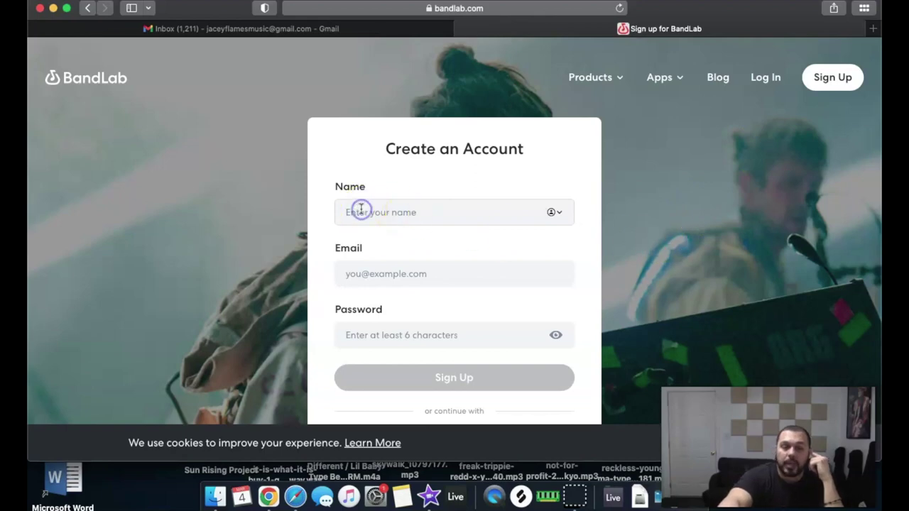
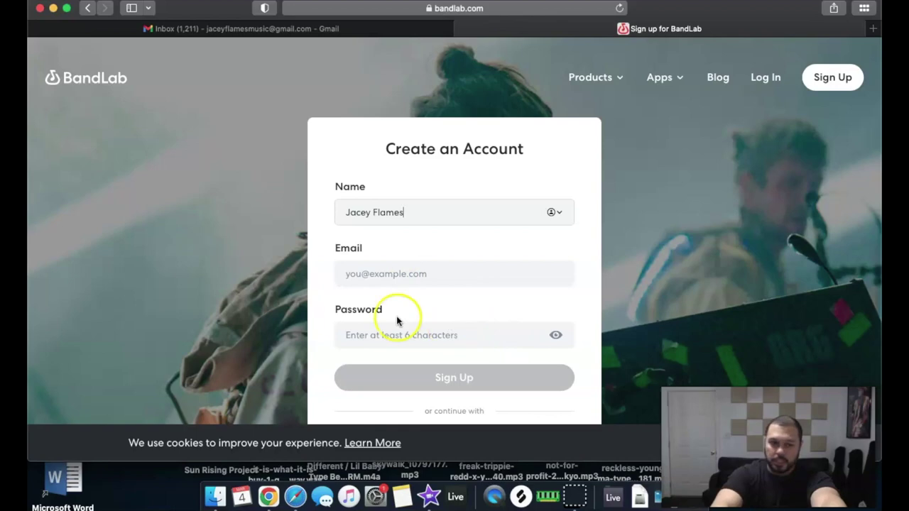
click(377, 268)
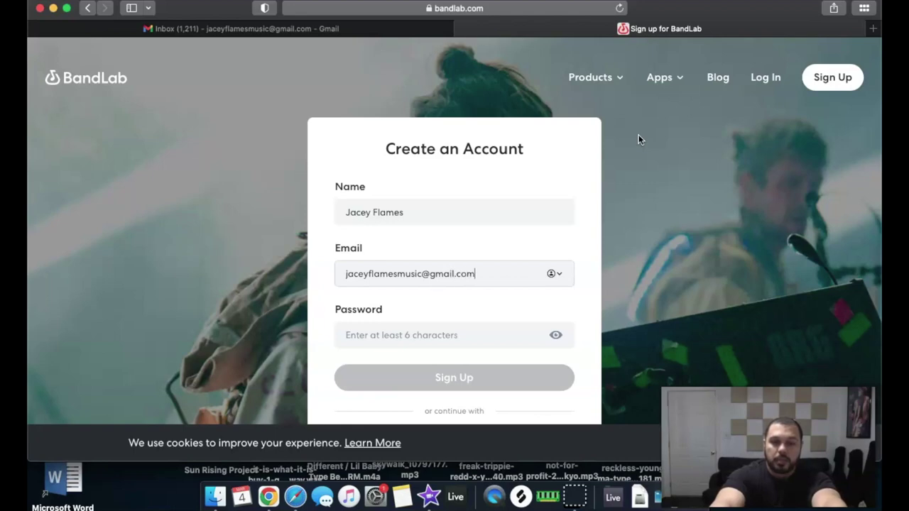
click(449, 335)
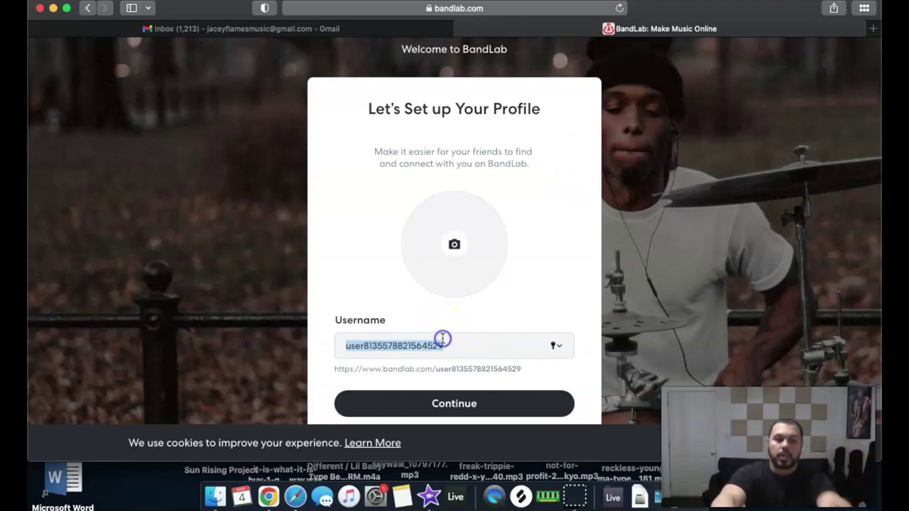
Replace the auto-generated username with a custom username
text(jacey)
key(BackSpace)
key(BackSpace)
key(BackSpace)
key(BackSpace)
text(ja)
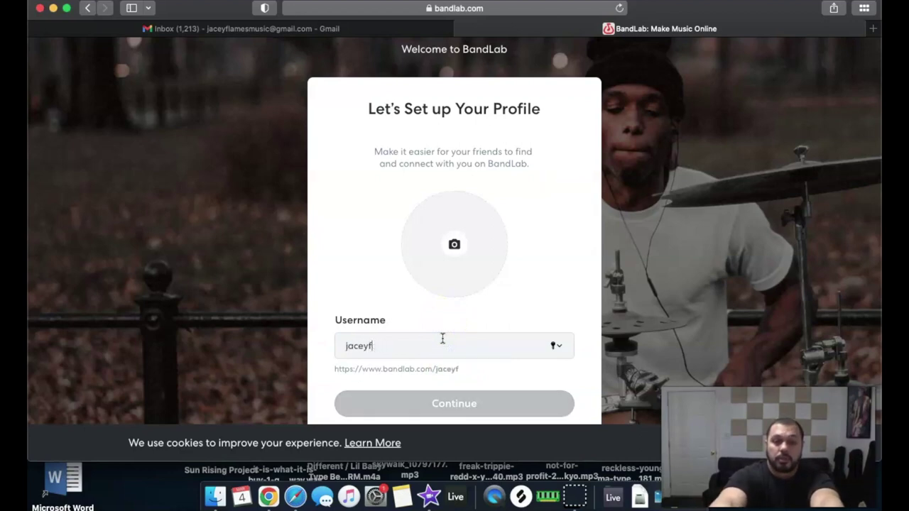
Try uploading 9H8A1140.jpg from the Pics folder as the profile picture
click(448, 229)
click(441, 247)
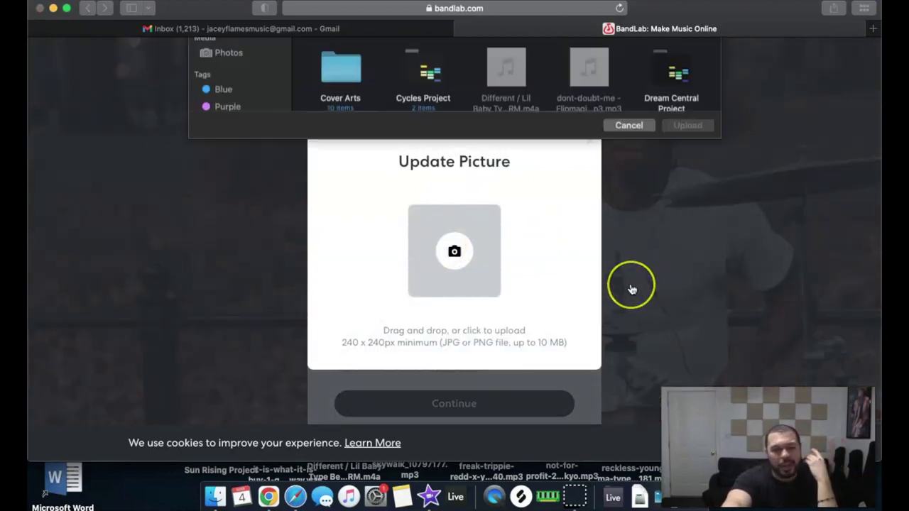
scroll(609, 243, down, 10)
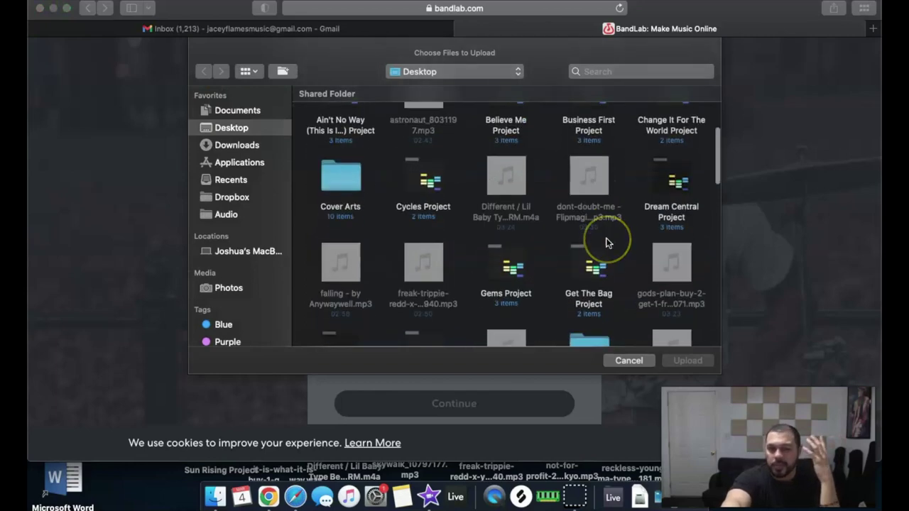
scroll(607, 242, down, 5)
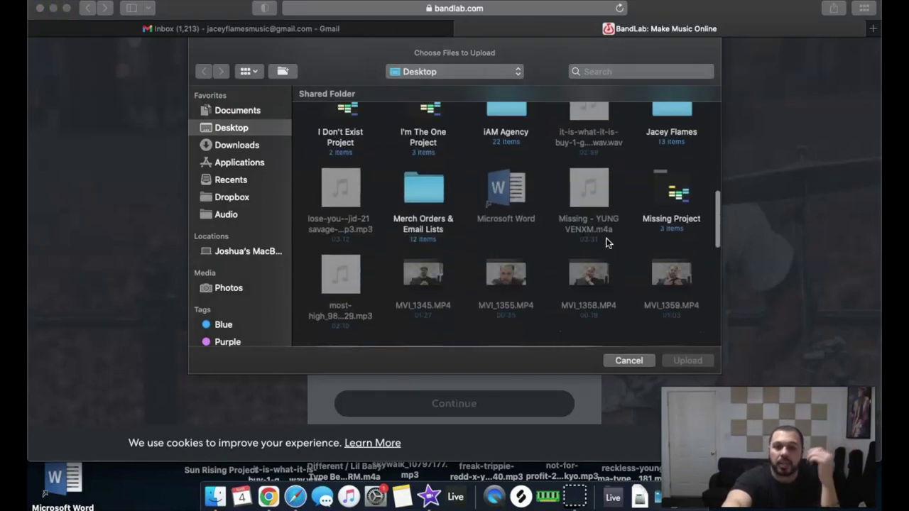
scroll(607, 243, down, 10)
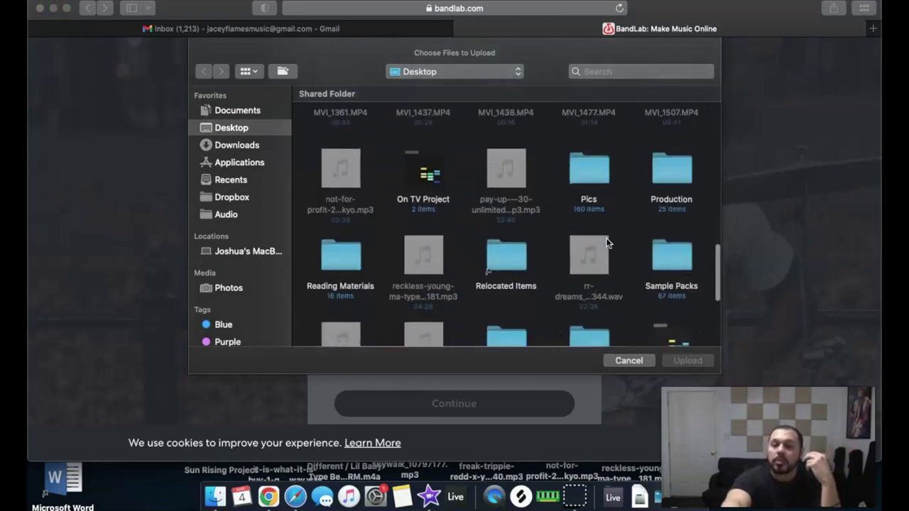
click(571, 117)
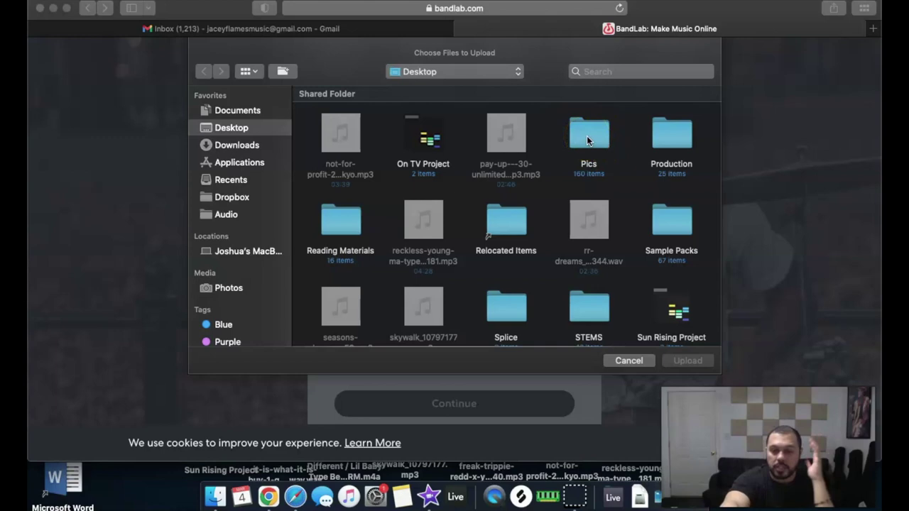
double_click(587, 140)
click(542, 272)
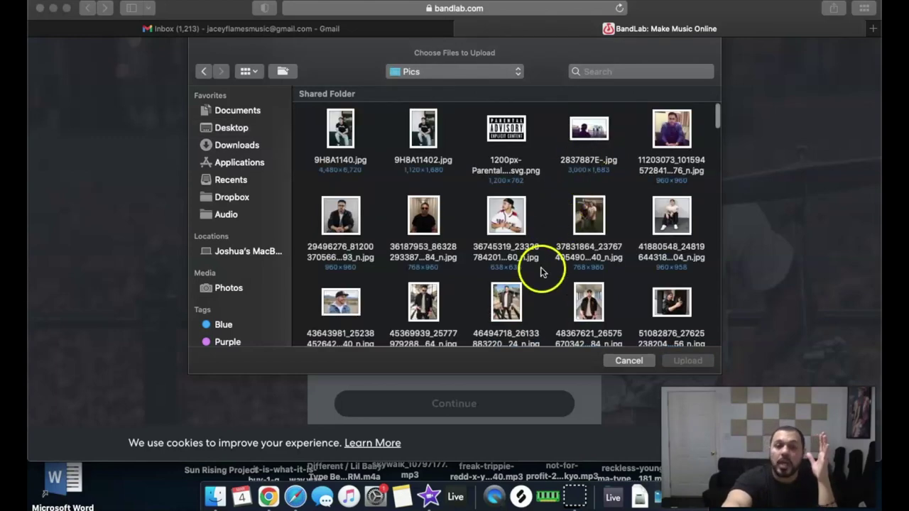
click(331, 126)
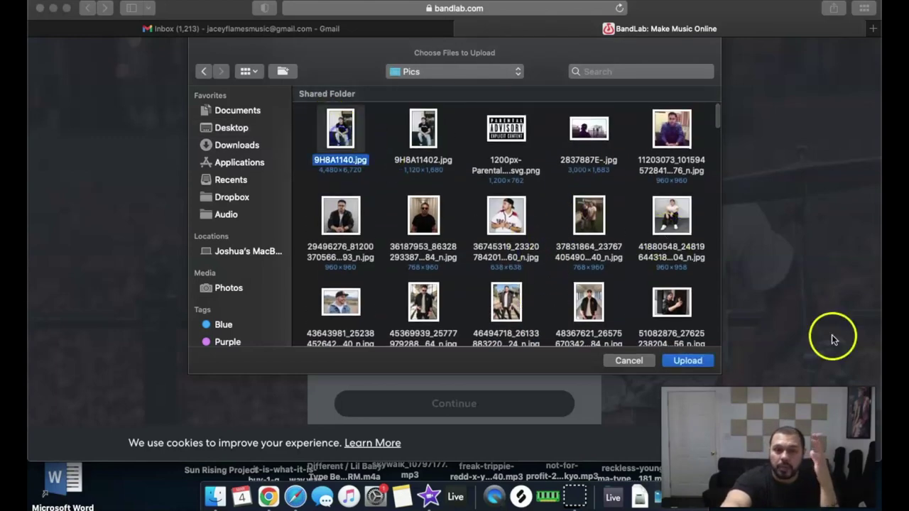
click(687, 361)
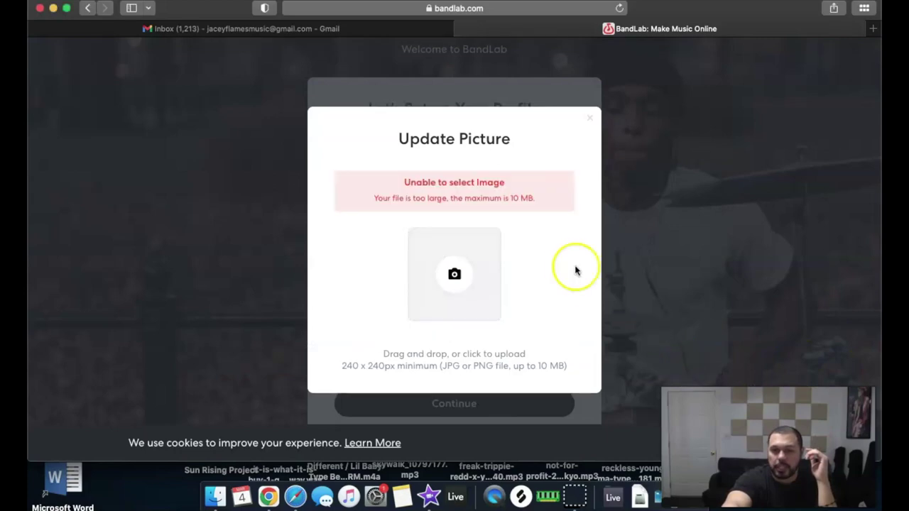
Pick a smaller photo from Pics and set it as the profile picture
click(438, 256)
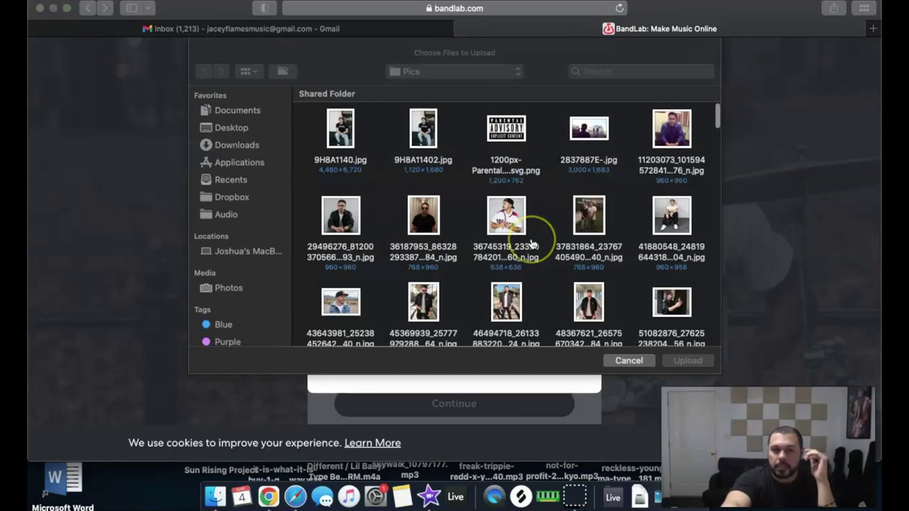
click(507, 214)
click(686, 363)
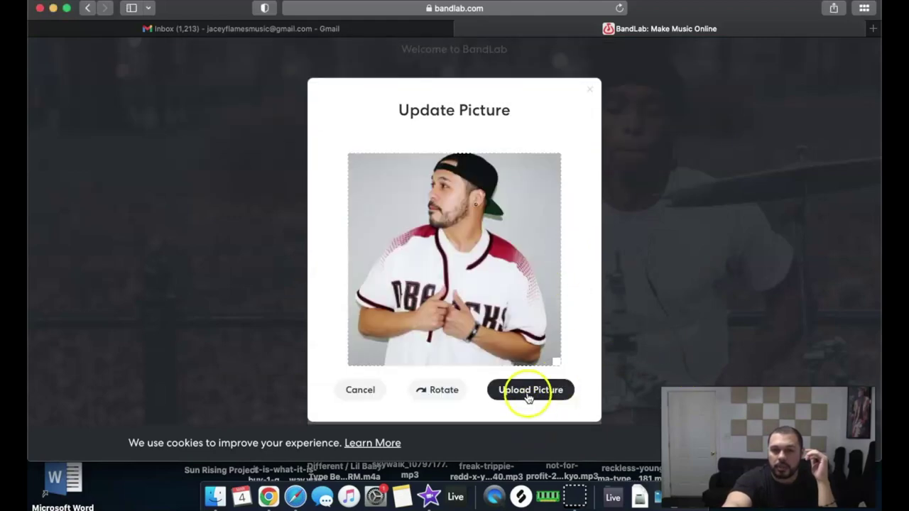
click(528, 396)
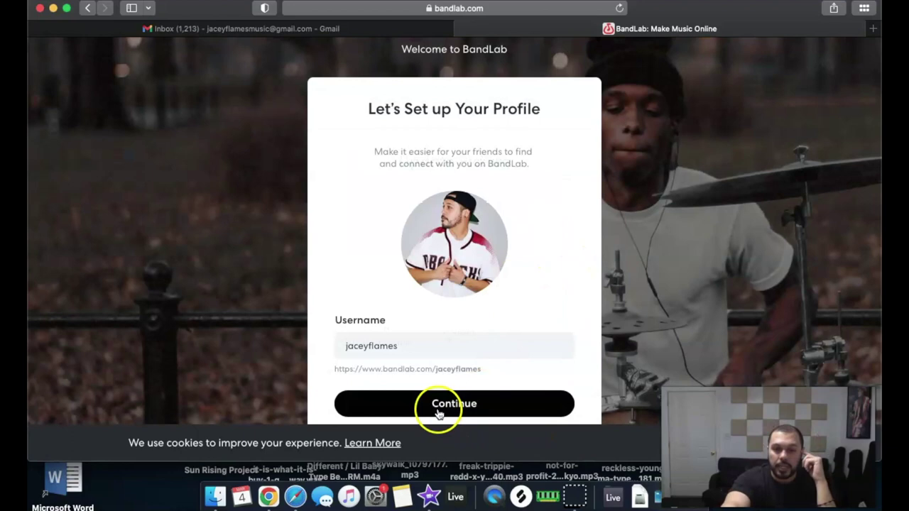
Finish the profile step, then choose and confirm the Artist musical journey
click(438, 413)
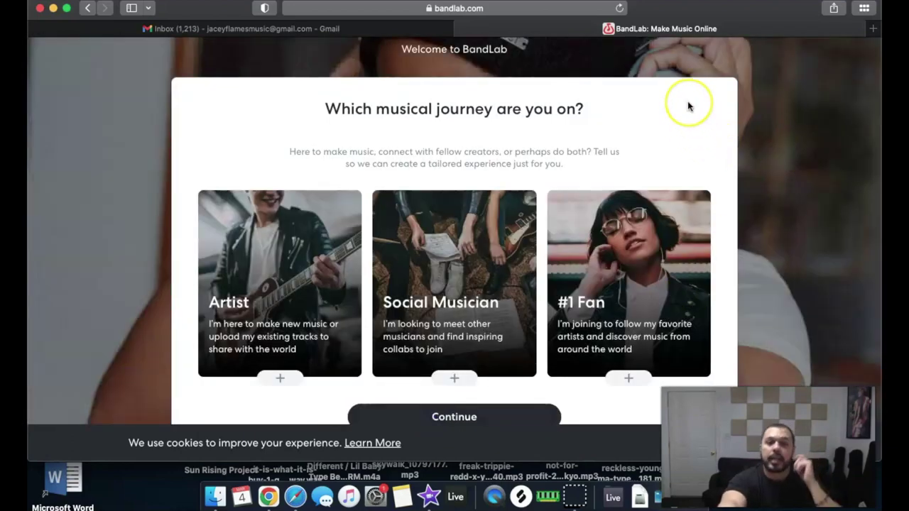
scroll(687, 105, down, 1)
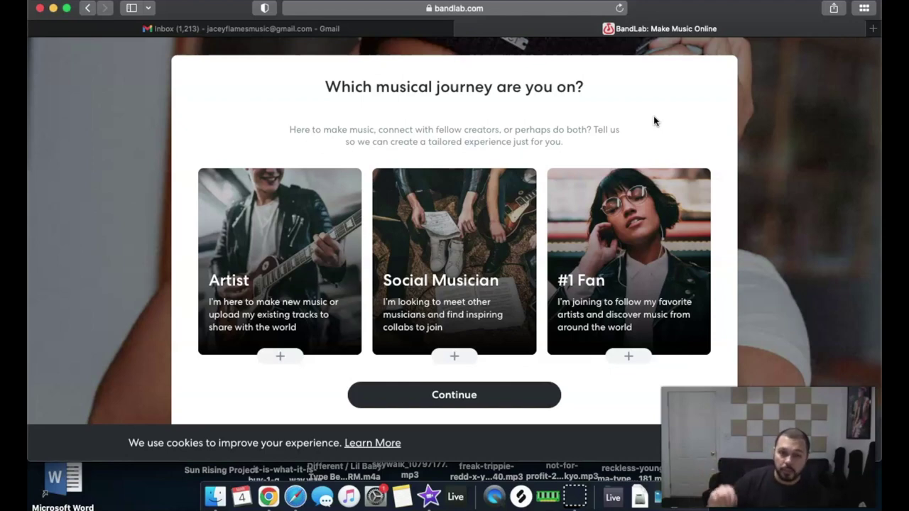
scroll(304, 264, down, 1)
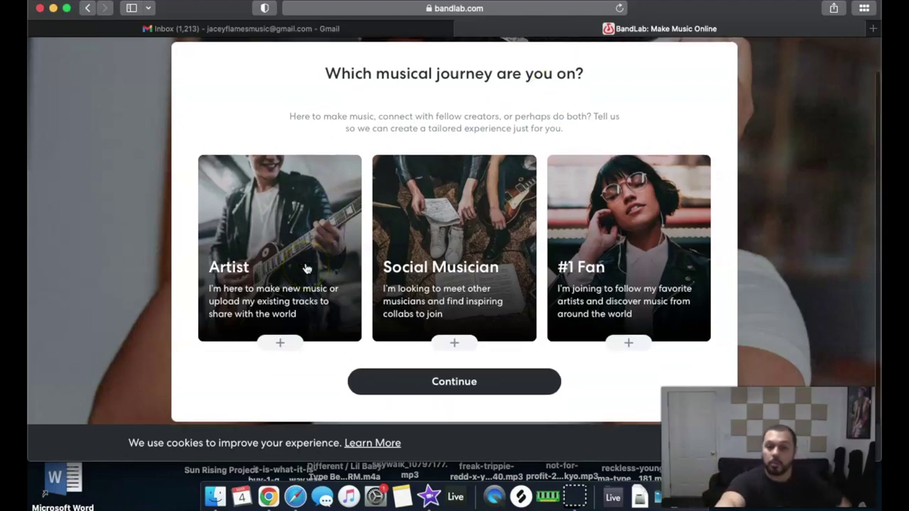
click(261, 260)
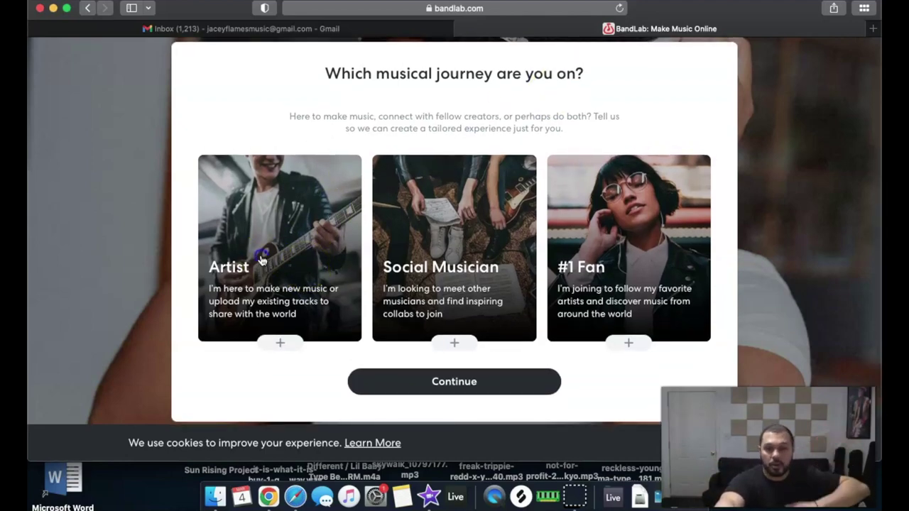
click(462, 387)
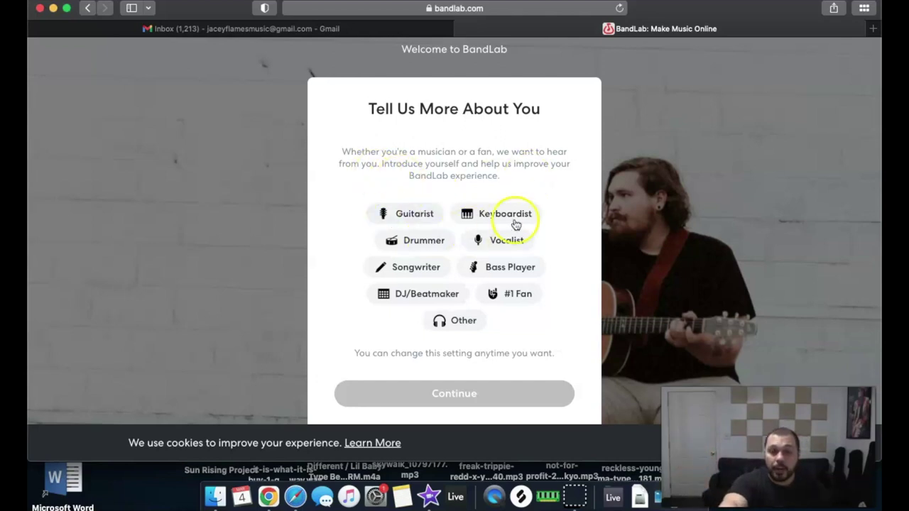
Select Keyboardist, Drummer, Songwriter, DJ/Beatmaker and Vocalist as roles and continue
click(487, 220)
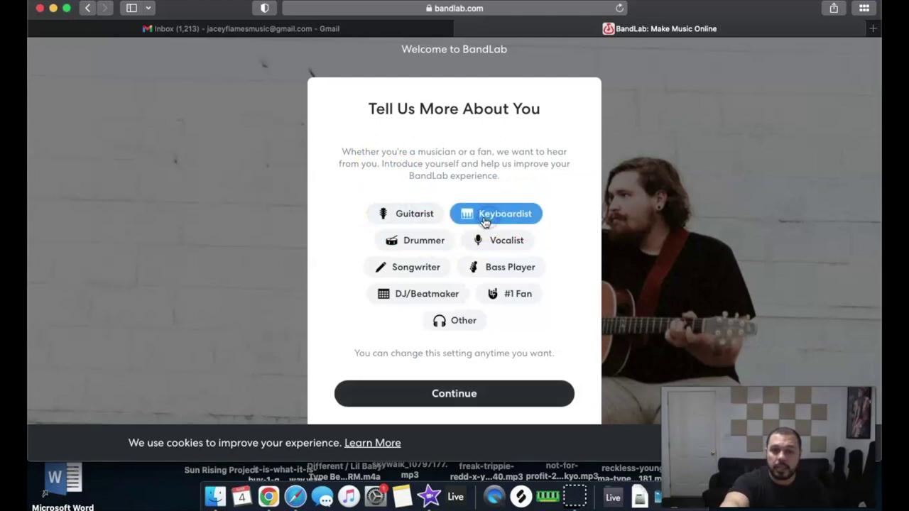
click(423, 242)
click(419, 272)
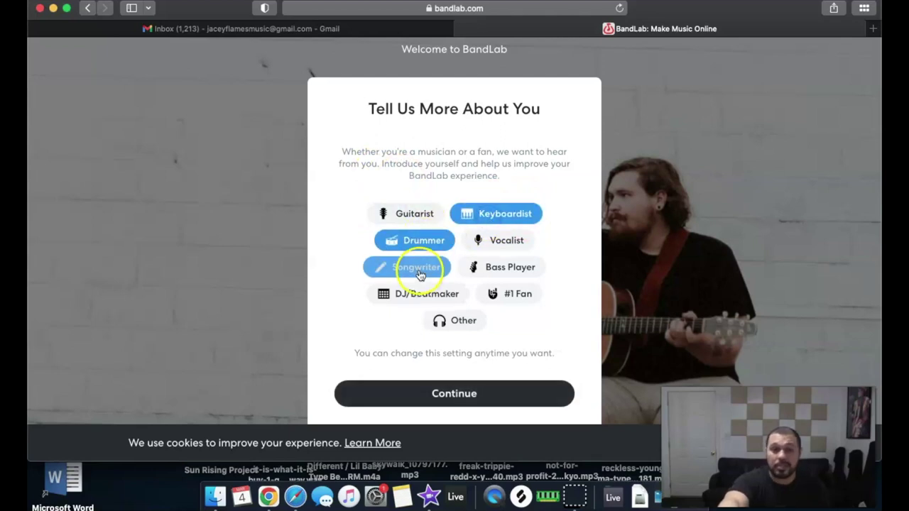
click(439, 297)
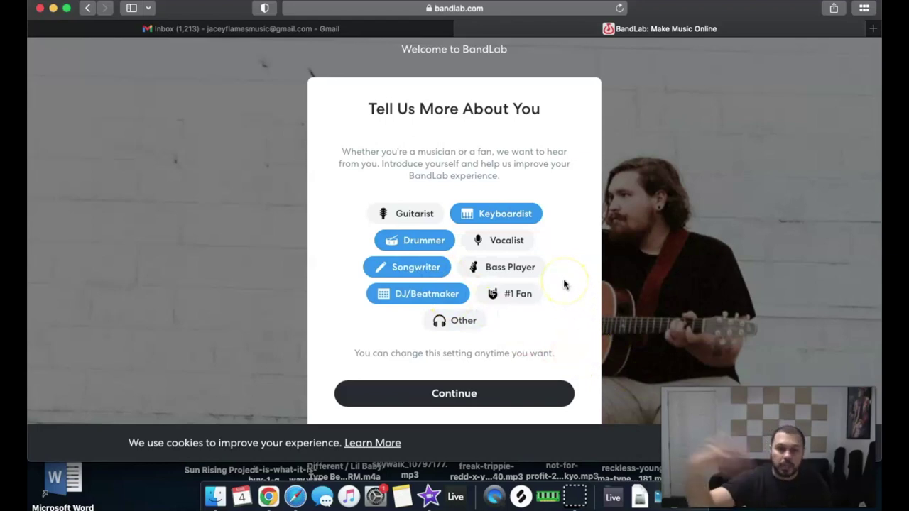
click(488, 240)
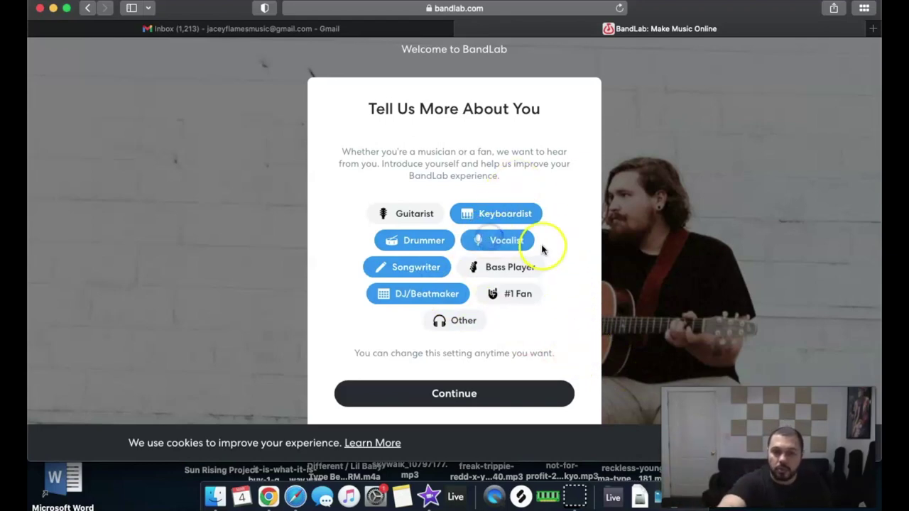
click(473, 394)
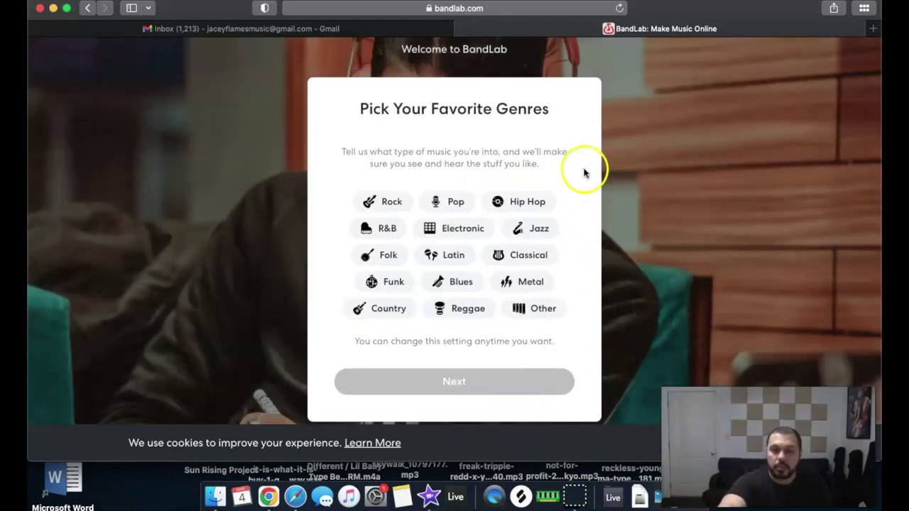
Choose Hip Hop, R&B and Pop as favourite genres and finish onboarding
click(501, 201)
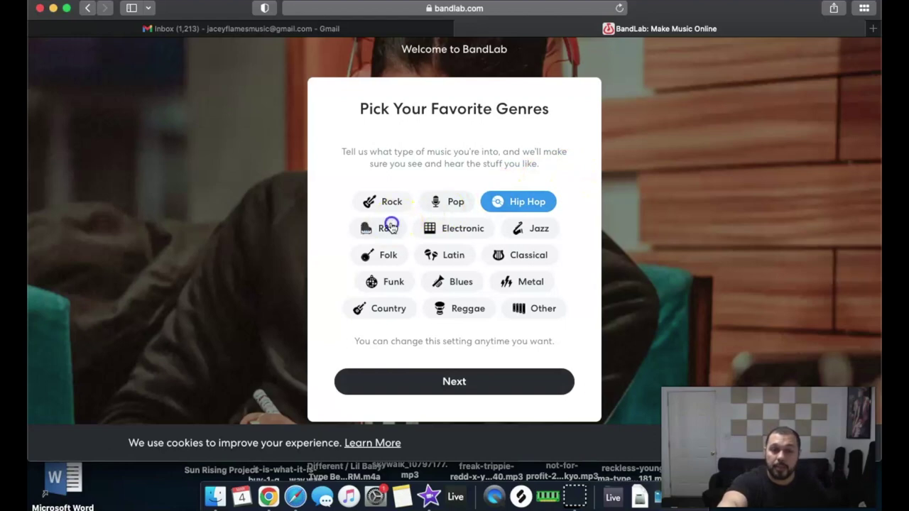
click(384, 228)
click(447, 202)
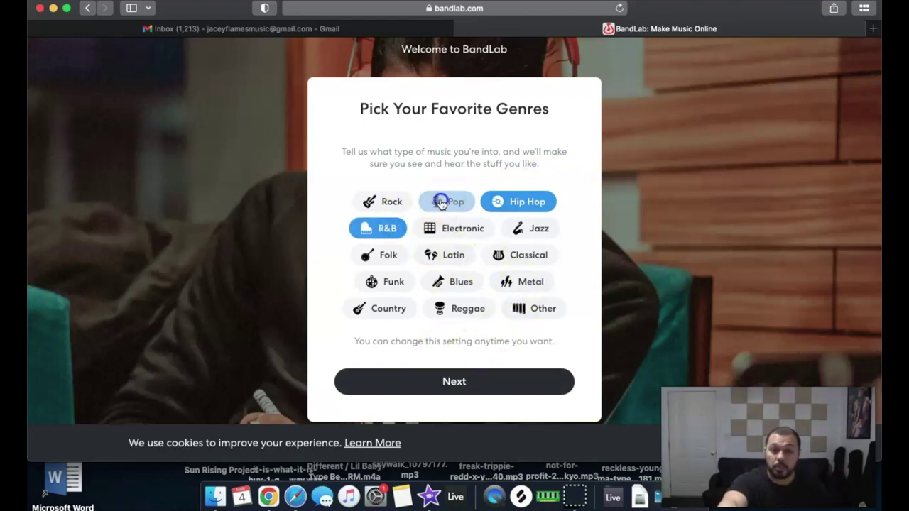
click(460, 382)
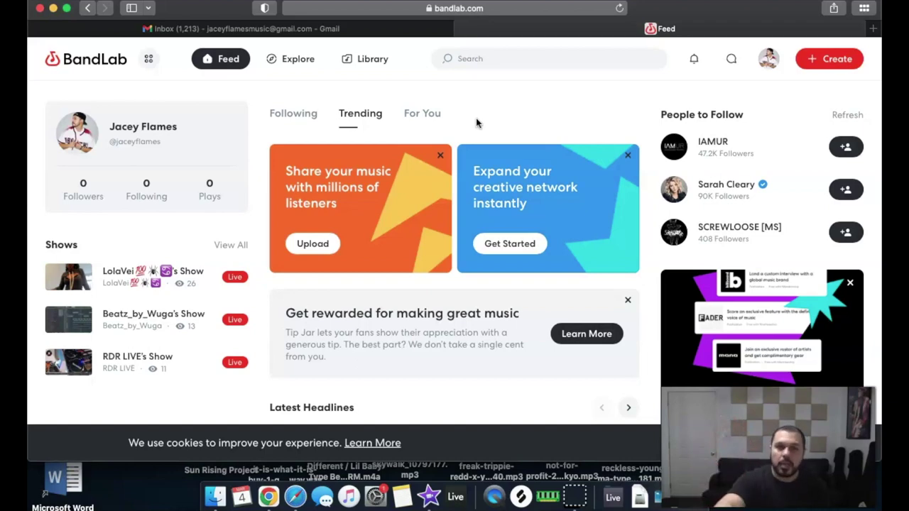
scroll(648, 189, down, 3)
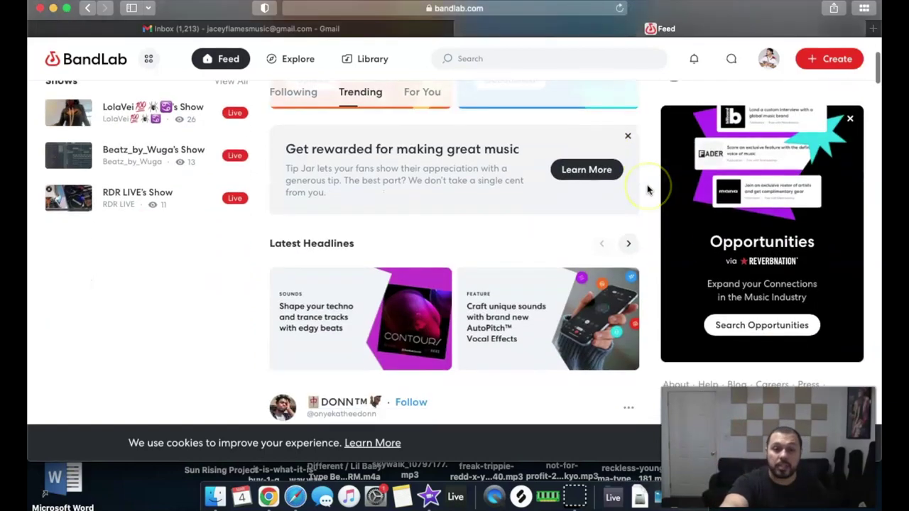
scroll(647, 189, down, 5)
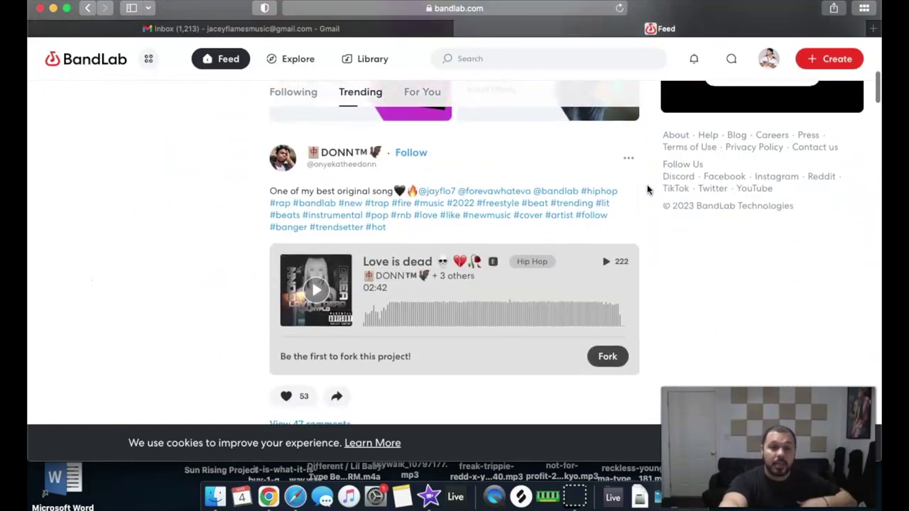
scroll(648, 189, down, 1)
scroll(648, 189, down, 1)
scroll(648, 189, up, 1)
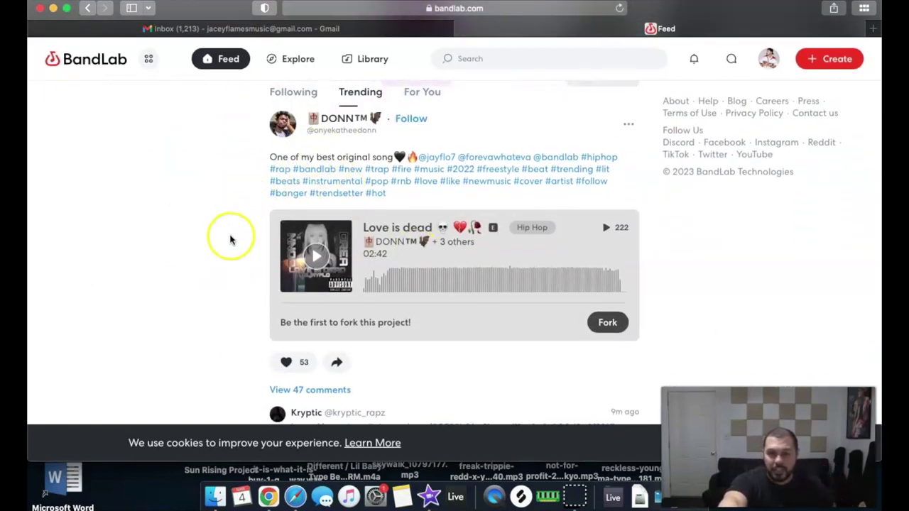
scroll(230, 240, down, 3)
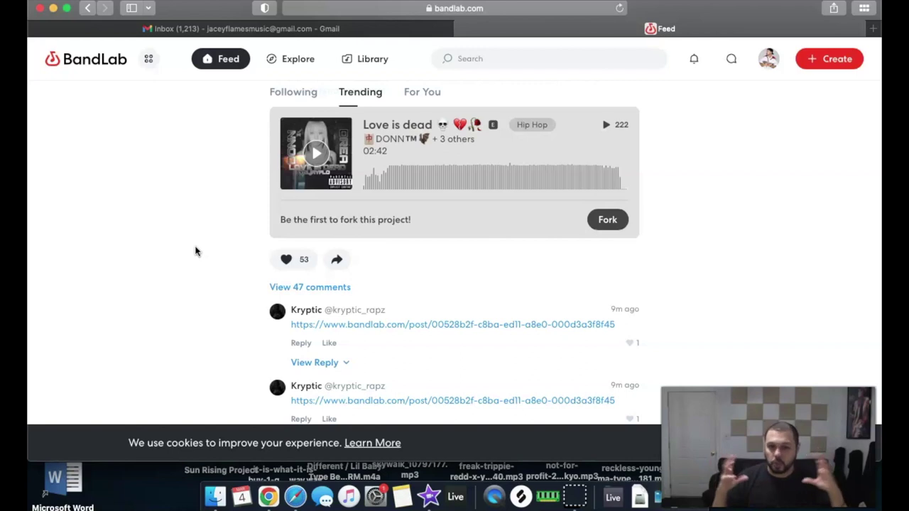
scroll(196, 251, down, 3)
scroll(196, 251, down, 5)
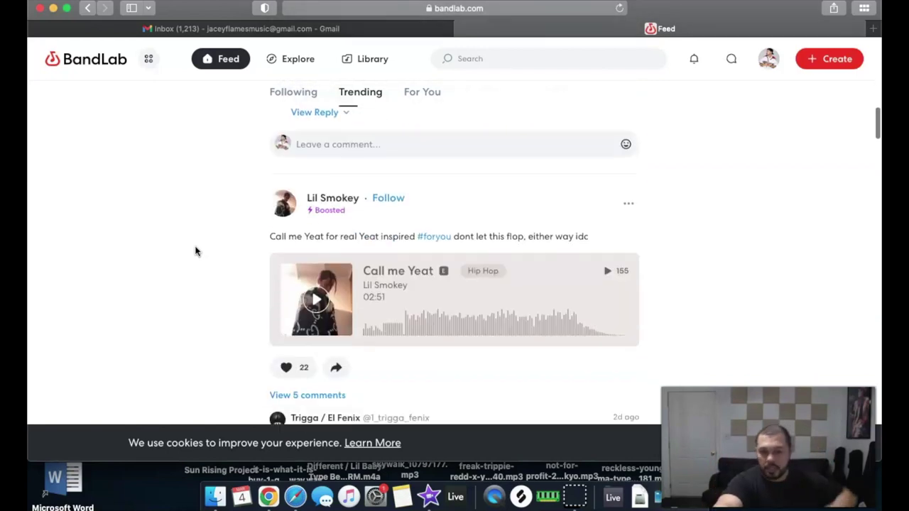
click(196, 247)
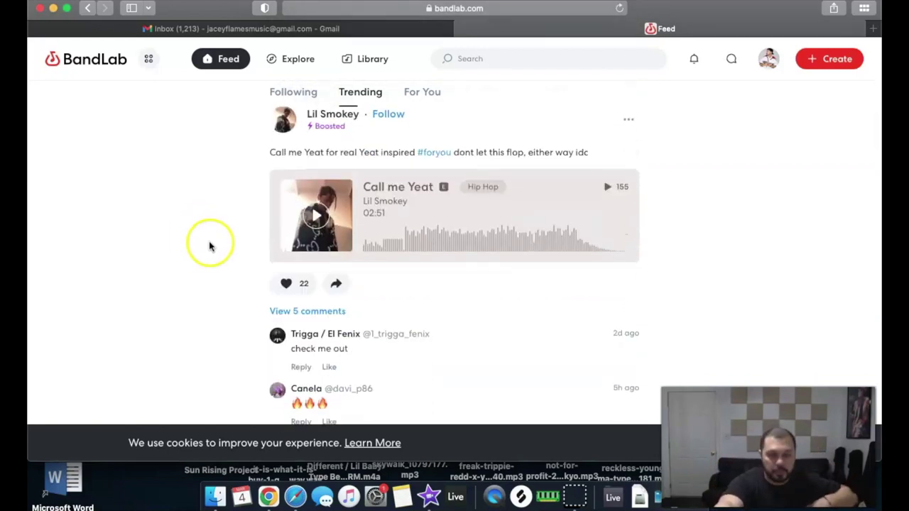
scroll(206, 247, down, 1)
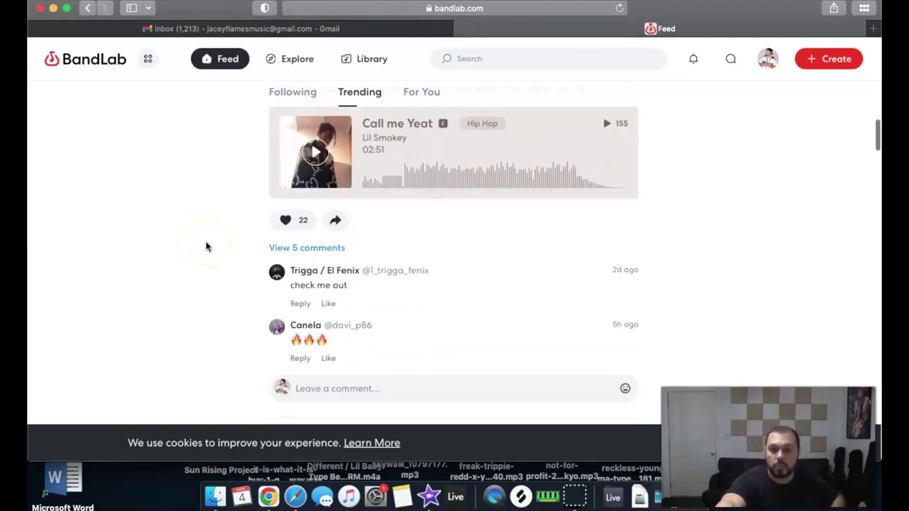
scroll(206, 246, up, 5)
scroll(206, 247, up, 10)
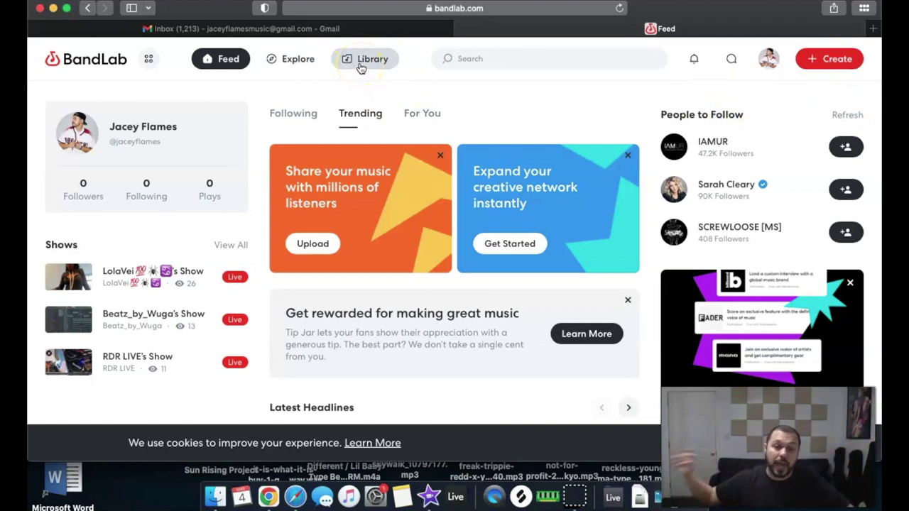
Open the apps menu listing Studio, Sounds, Mastering, SongStarter, Effects and Tip Jar
click(149, 59)
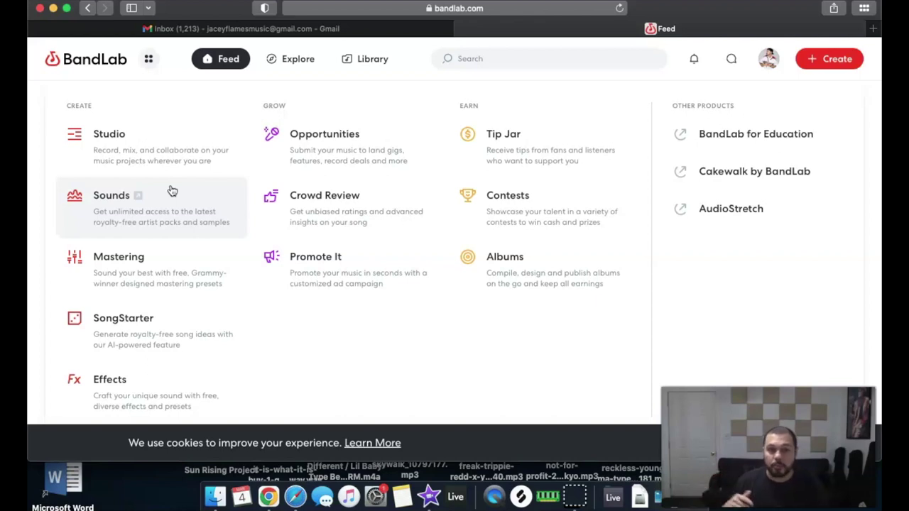
click(162, 282)
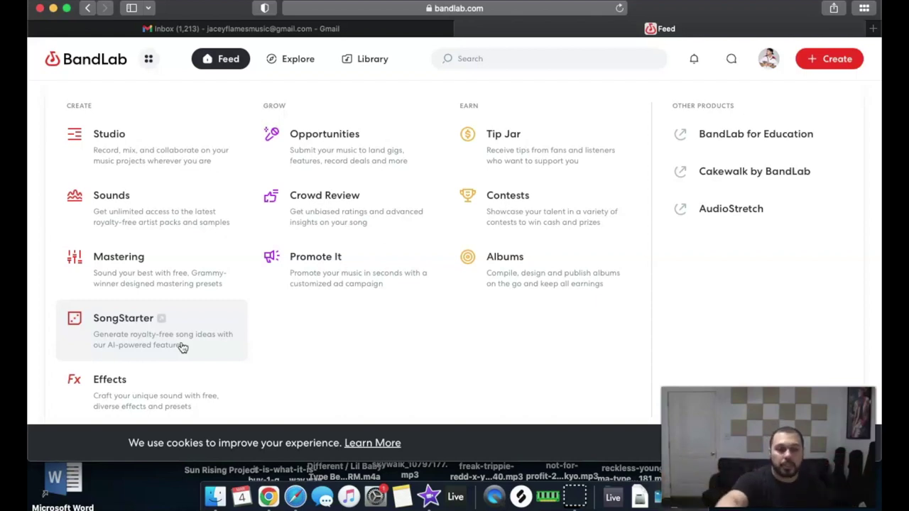
click(149, 406)
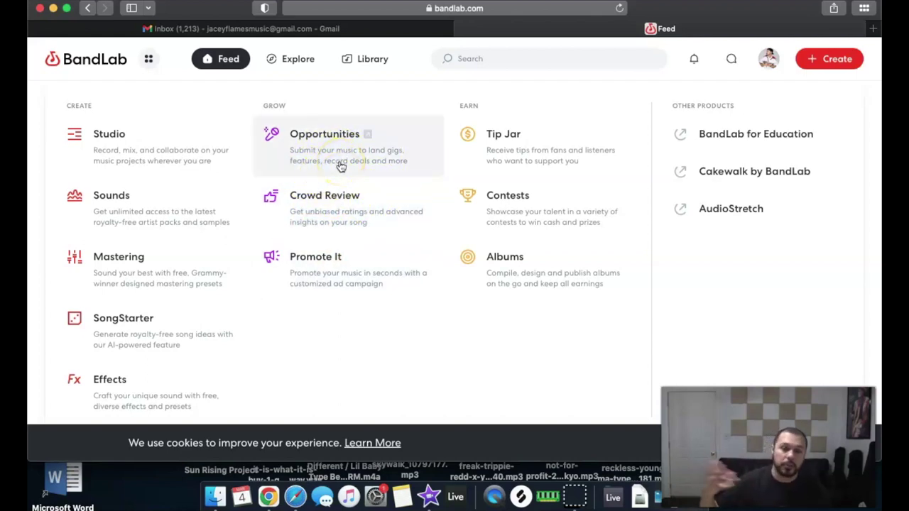
click(313, 164)
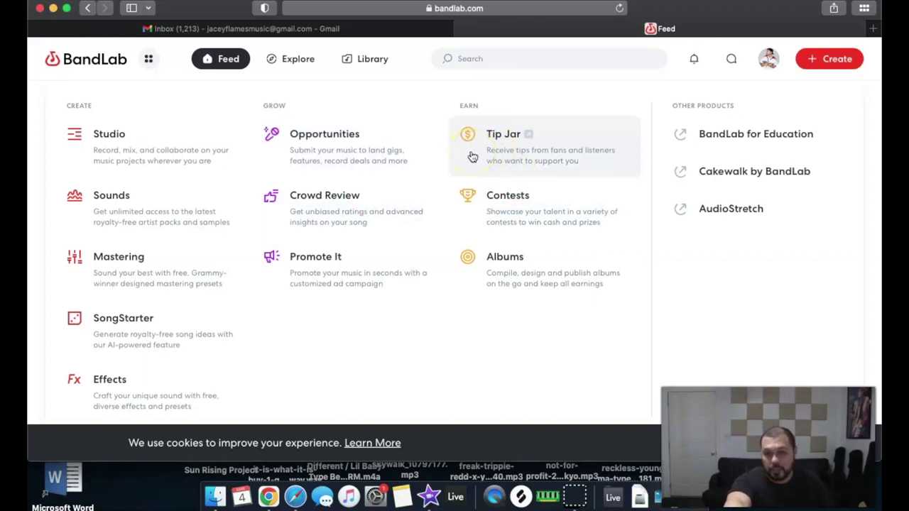
Open the Albums distribution page, close the apps menu, and go to Explore
click(480, 285)
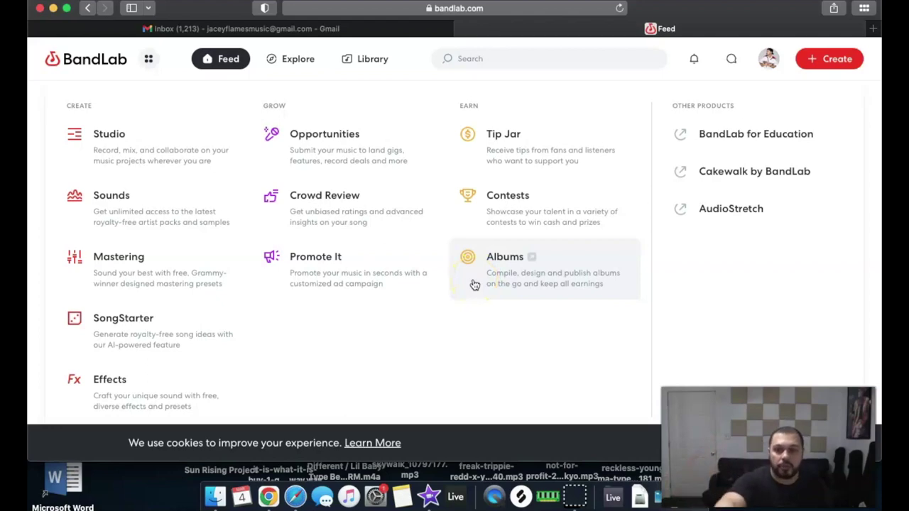
click(149, 59)
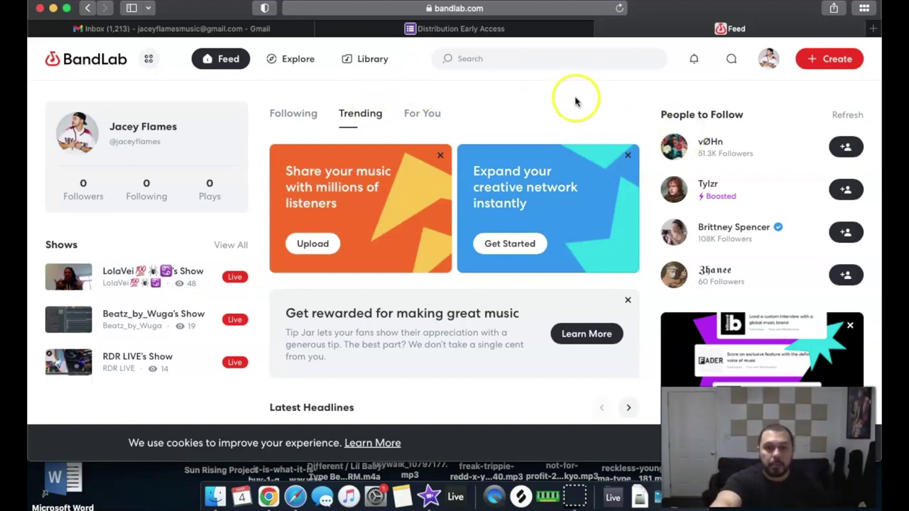
click(284, 60)
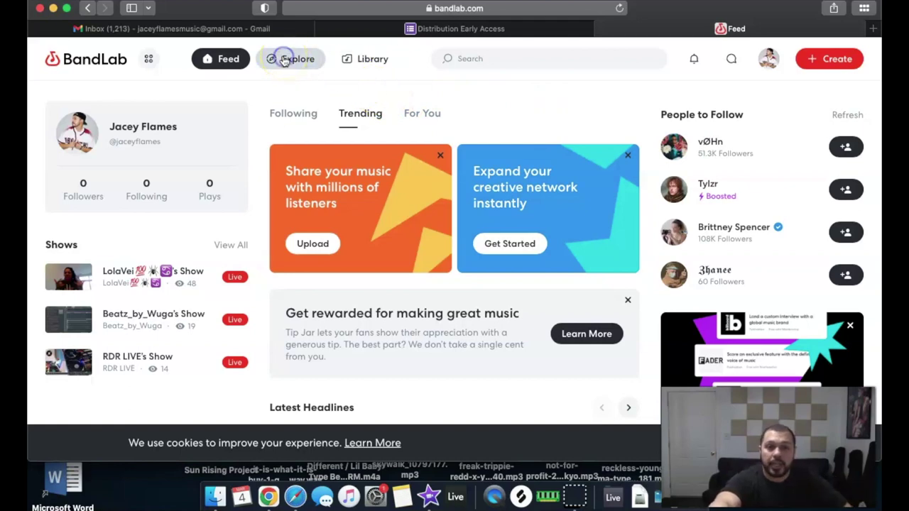
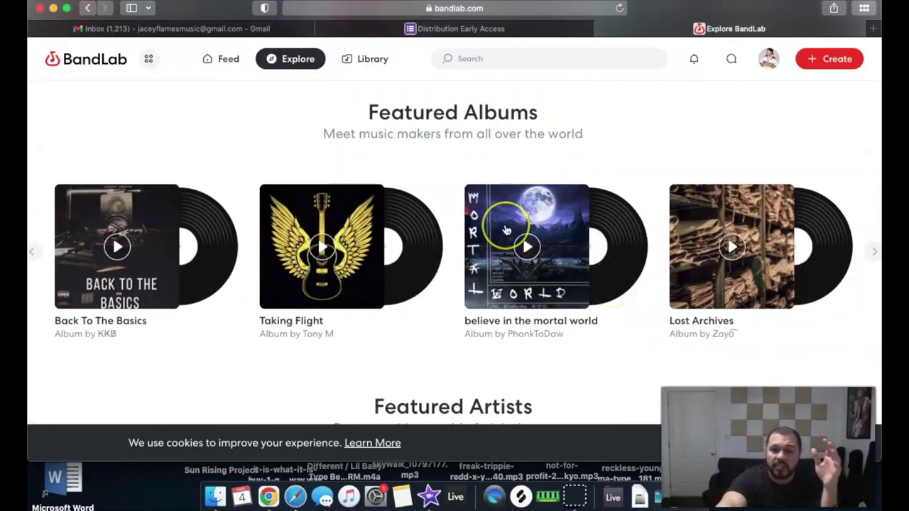
Scroll down through the Explore page, then return to its top
scroll(533, 245, down, 2)
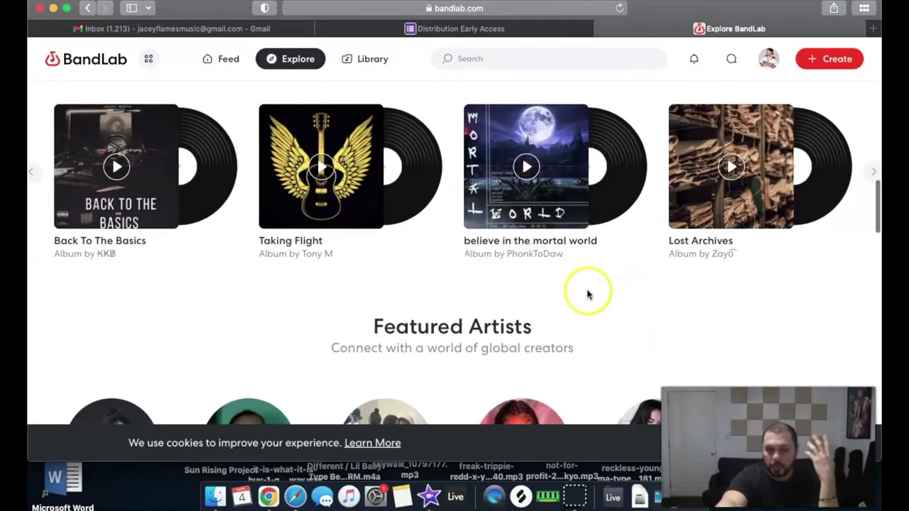
scroll(586, 294, down, 5)
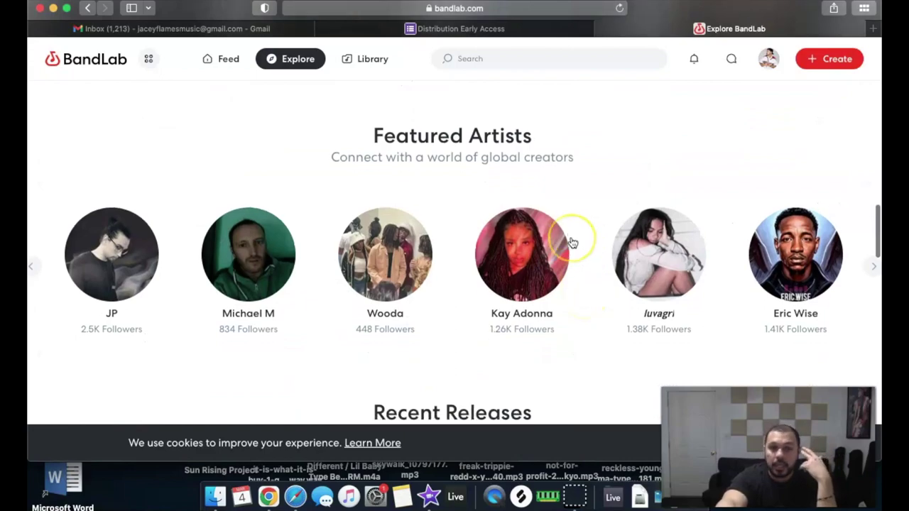
scroll(579, 273, down, 14)
scroll(571, 242, down, 5)
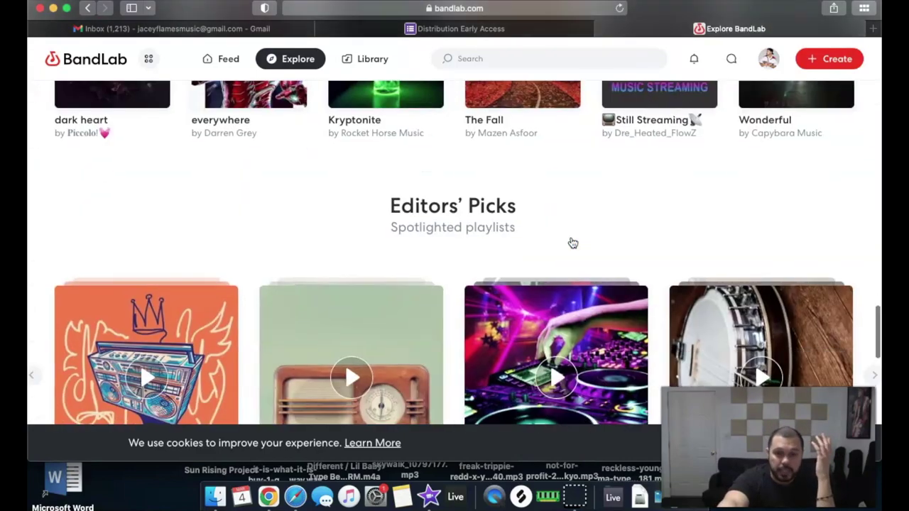
scroll(572, 240, up, 20)
click(325, 88)
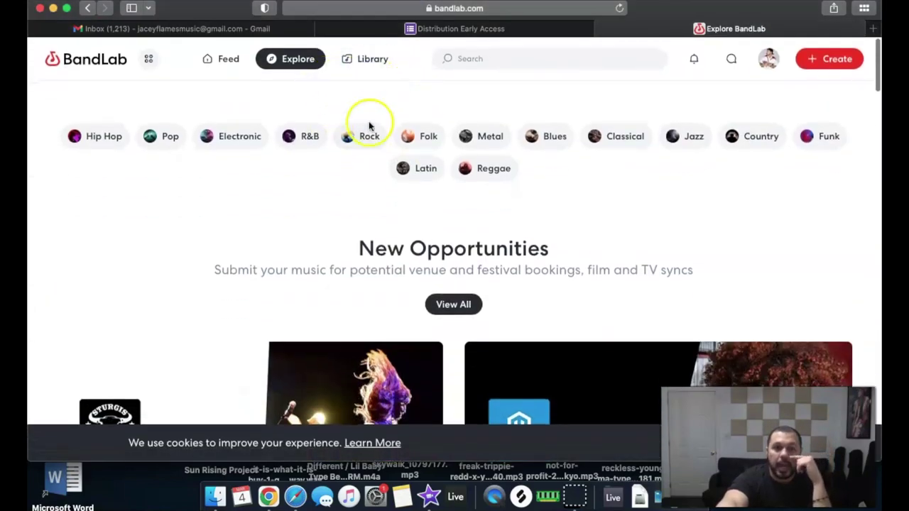
Switch to the Feed page and browse its Trending content
click(217, 57)
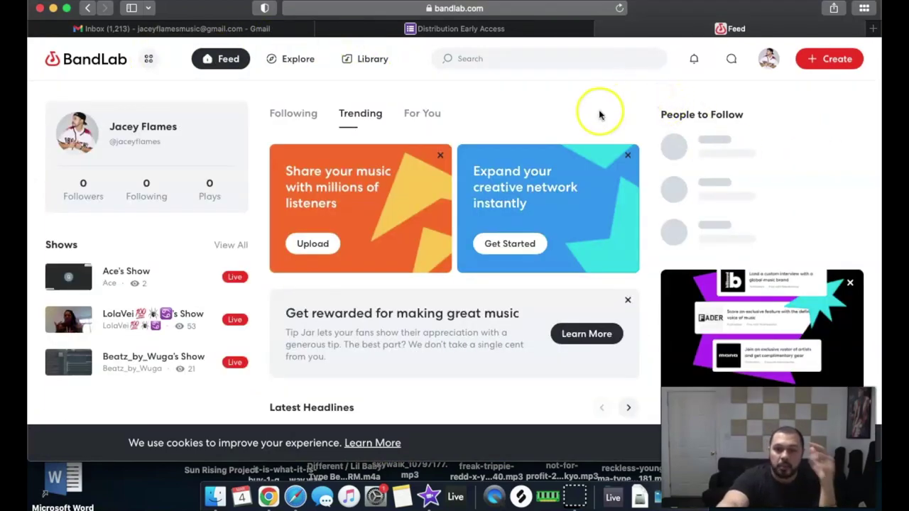
scroll(646, 266, down, 5)
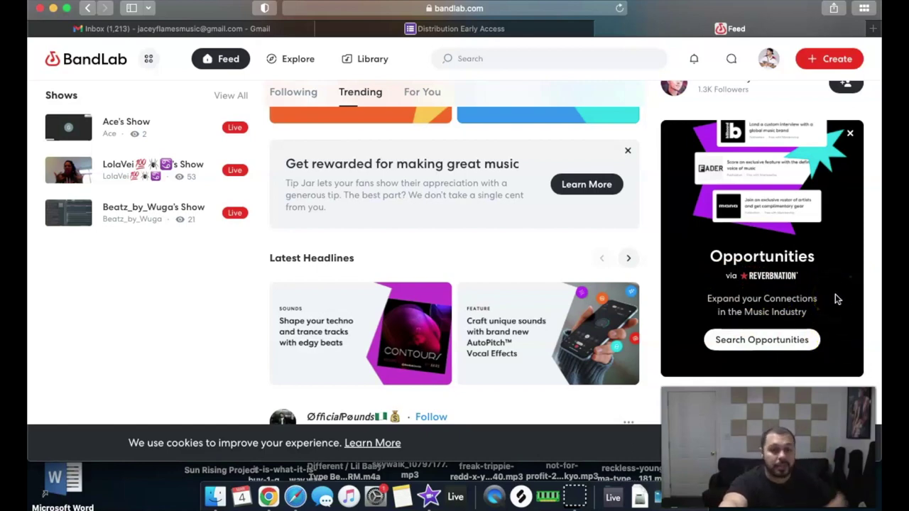
scroll(835, 298, up, 5)
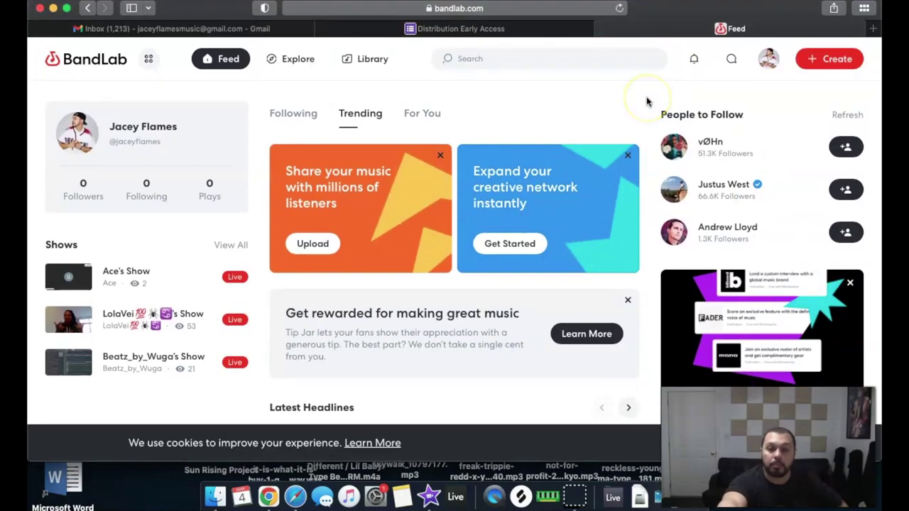
click(560, 103)
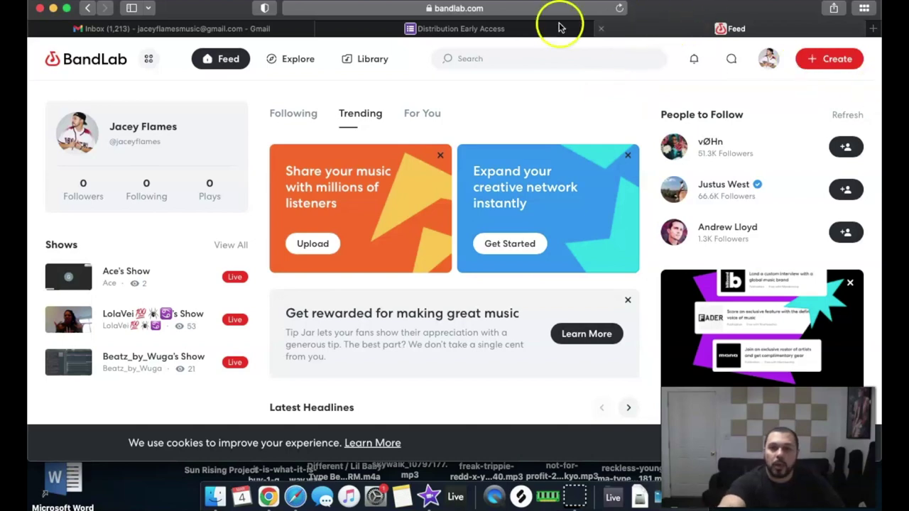
Replace the Distribution Early Access tab with a new tab showing the BandLab | Distribution suggestion
click(874, 27)
click(248, 28)
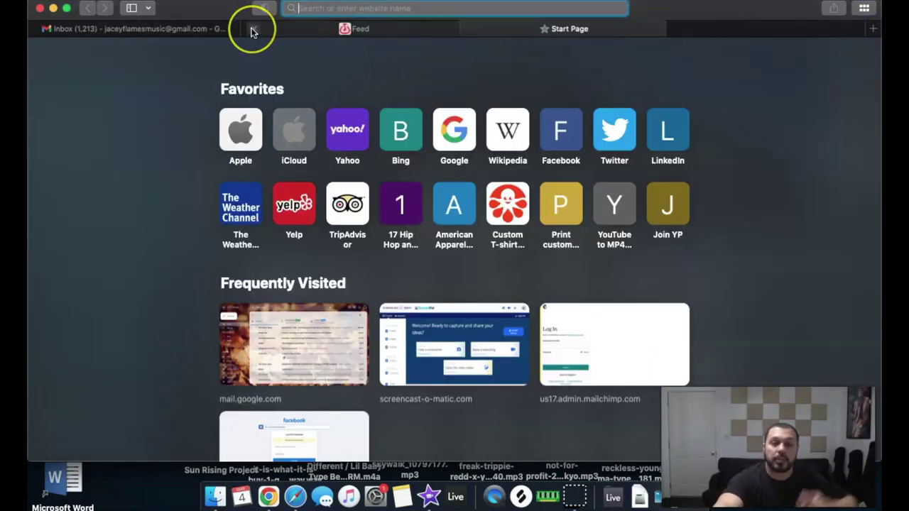
text(banda)
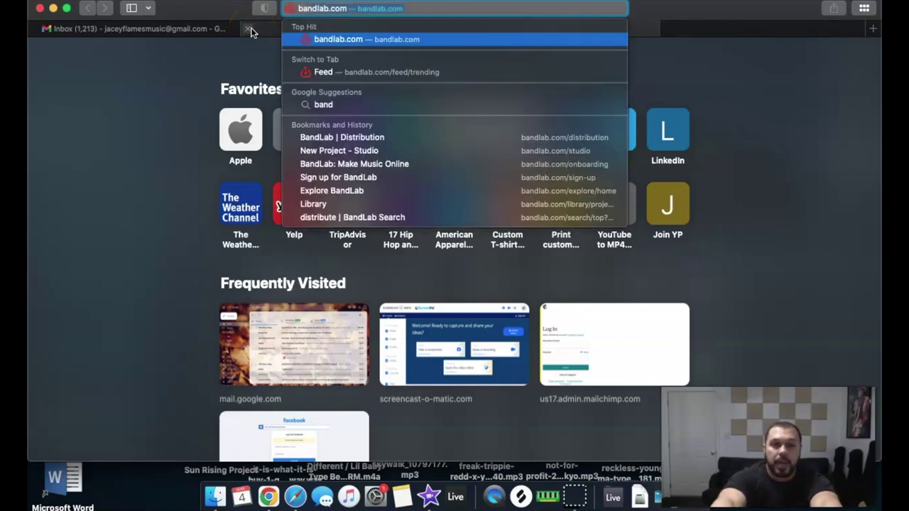
text(lab distribution)
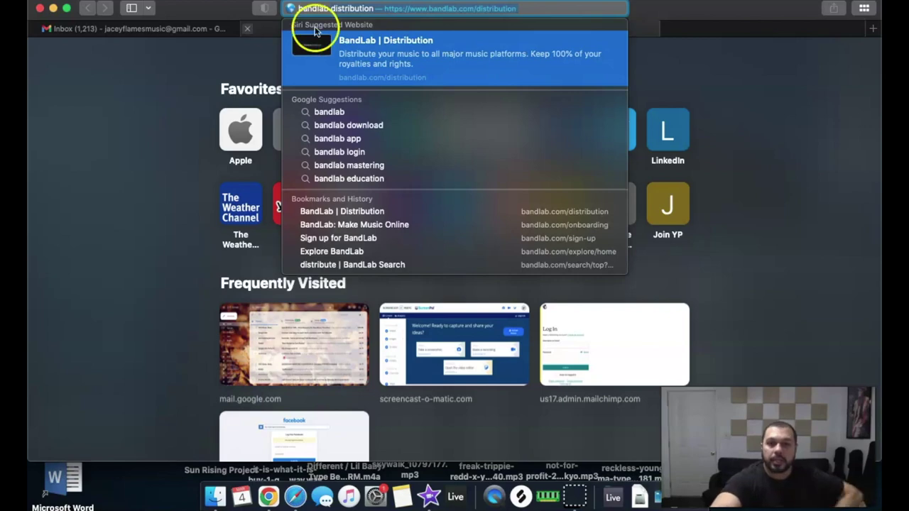
key(BackSpace)
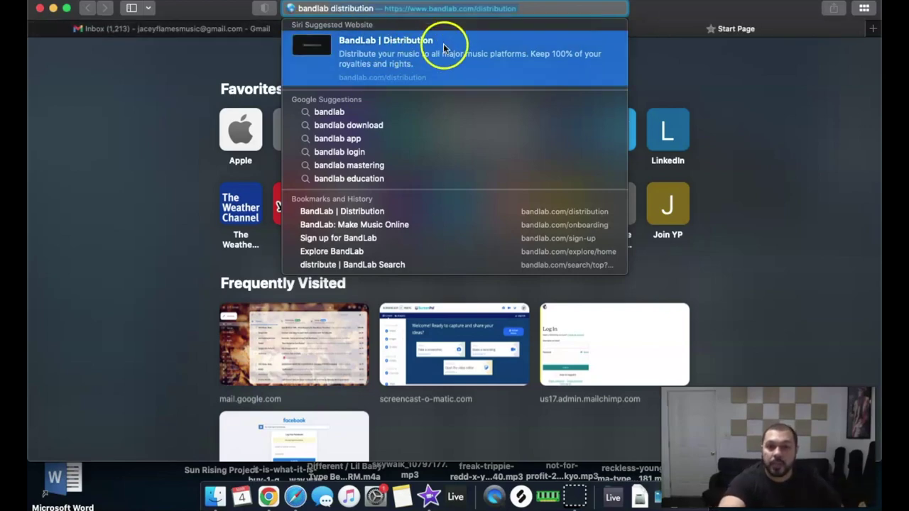
click(432, 45)
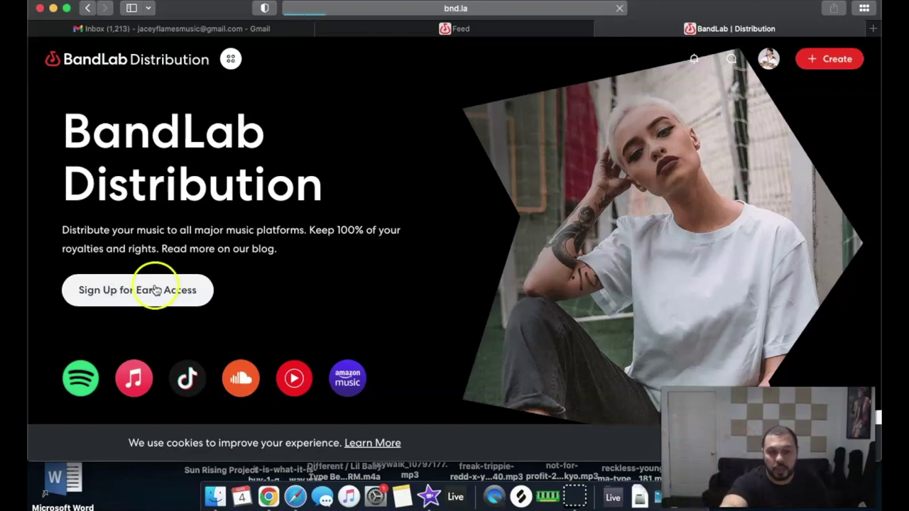
Open the Sign Up for Early Access Google Form and skim it from top to bottom
click(152, 289)
scroll(473, 245, down, 7)
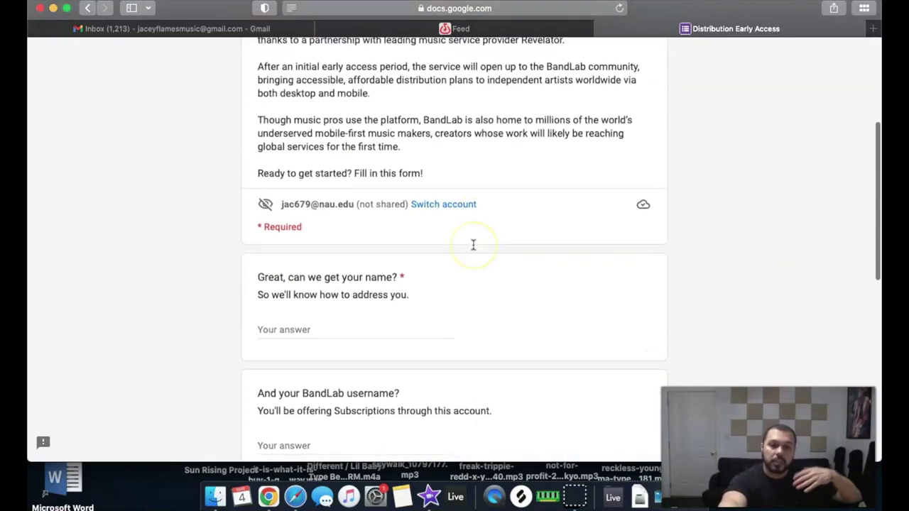
scroll(472, 245, down, 5)
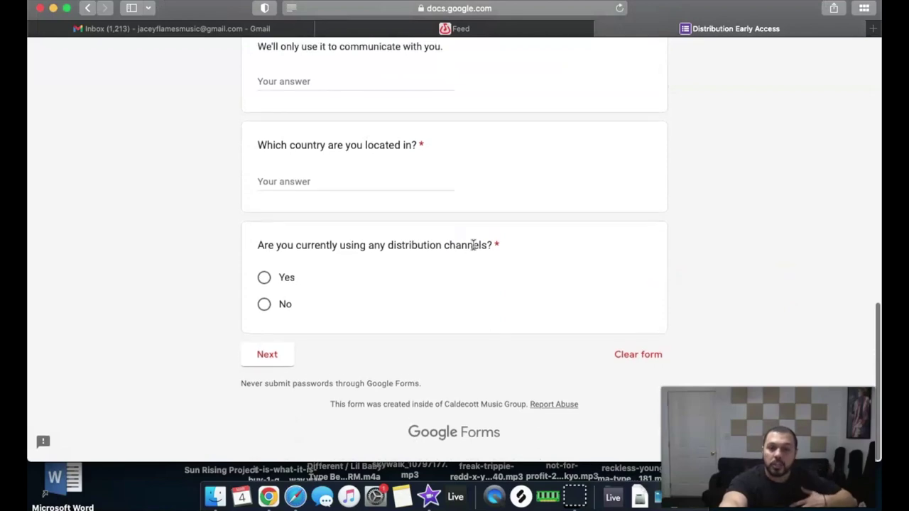
scroll(474, 274, up, 12)
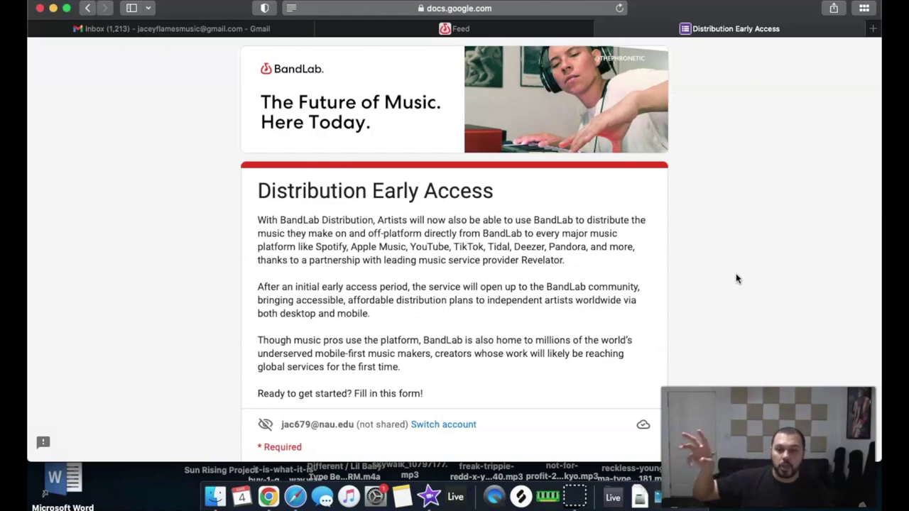
Enter the applicant's full name and BandLab username in the form
scroll(735, 278, down, 5)
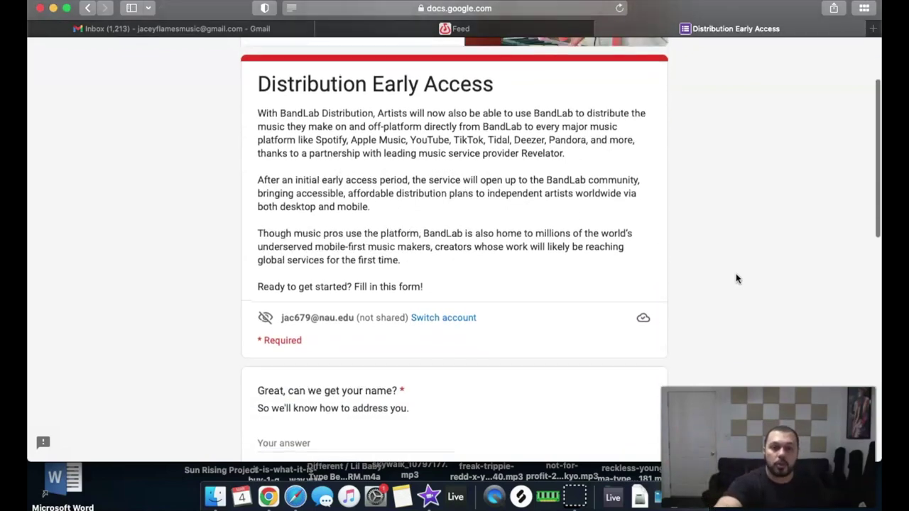
scroll(735, 278, down, 3)
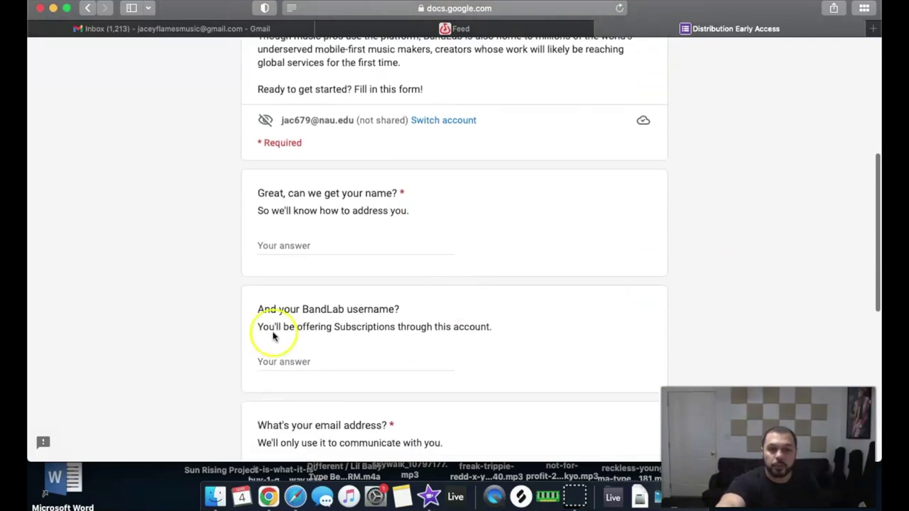
click(290, 245)
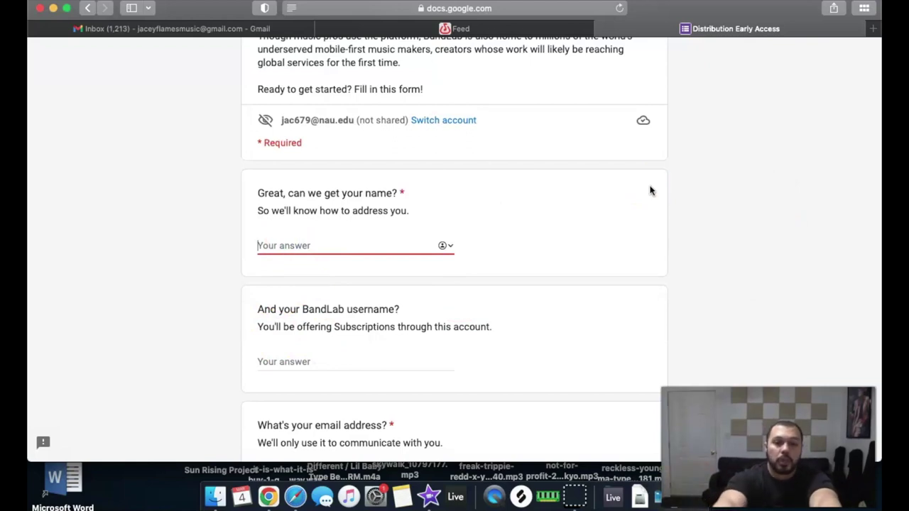
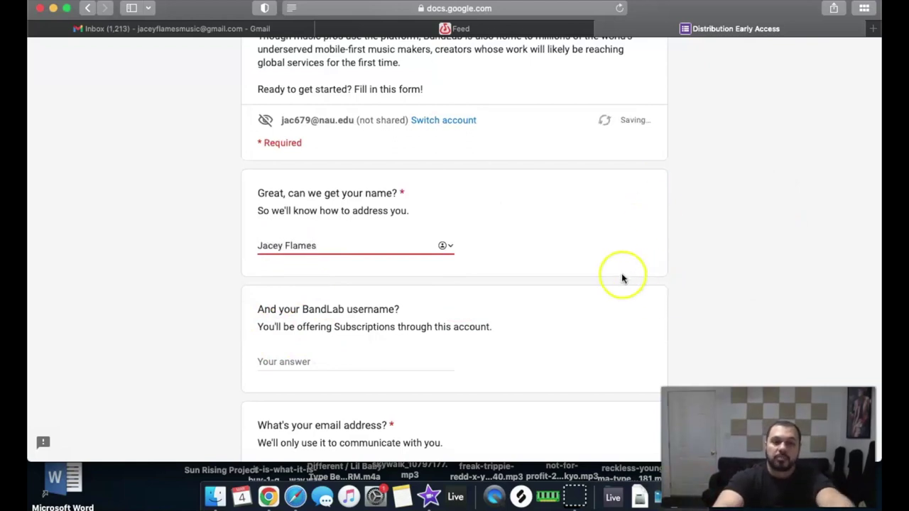
scroll(623, 277, down, 5)
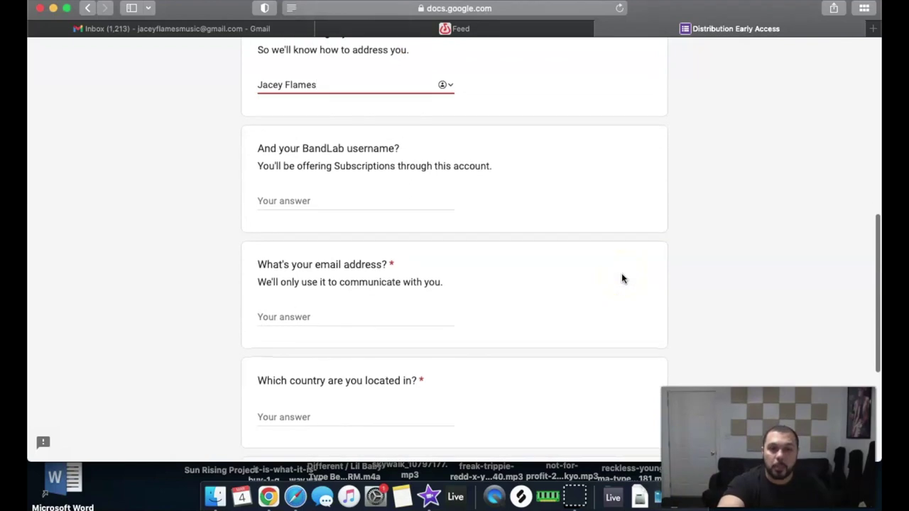
click(383, 158)
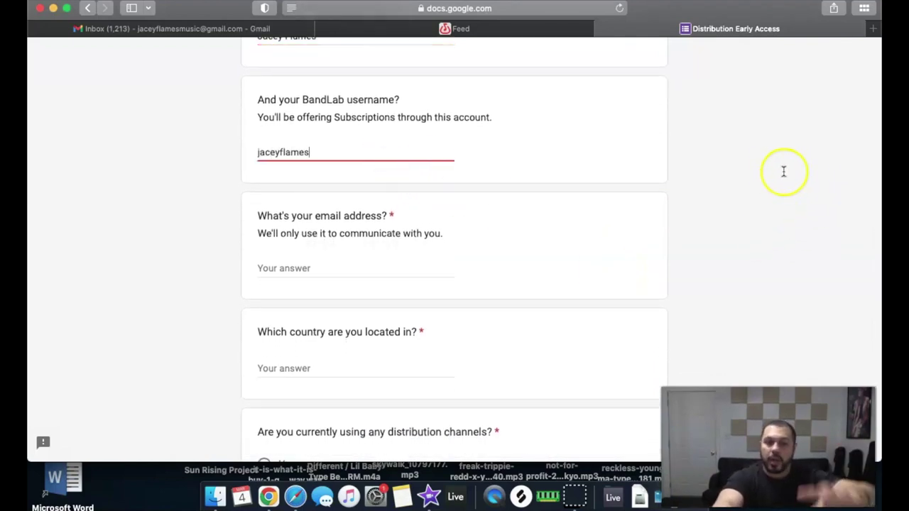
click(776, 175)
Fill in the contact's e-mail address and 'United States of America' as the country
scroll(772, 174, down, 4)
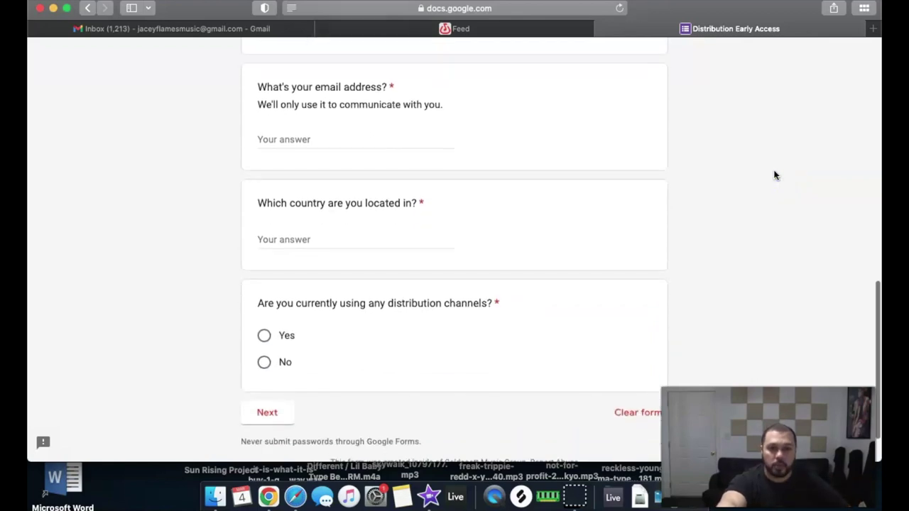
click(381, 126)
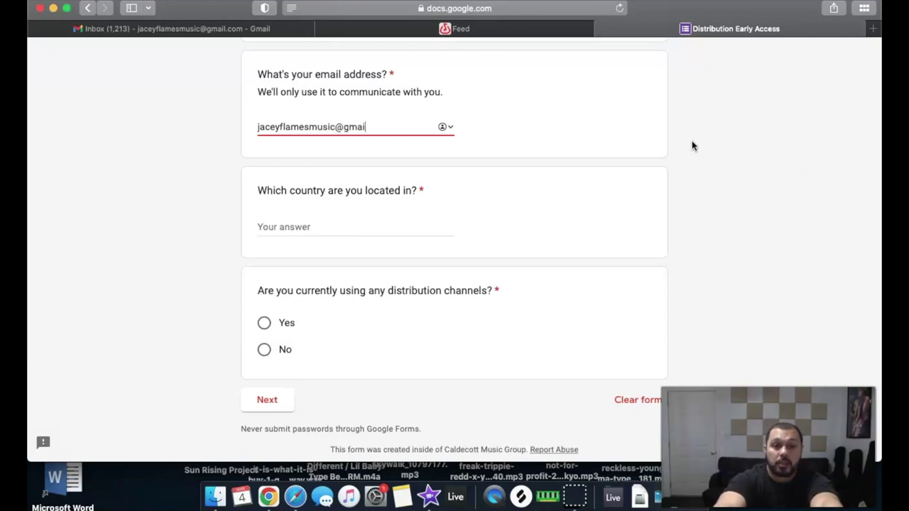
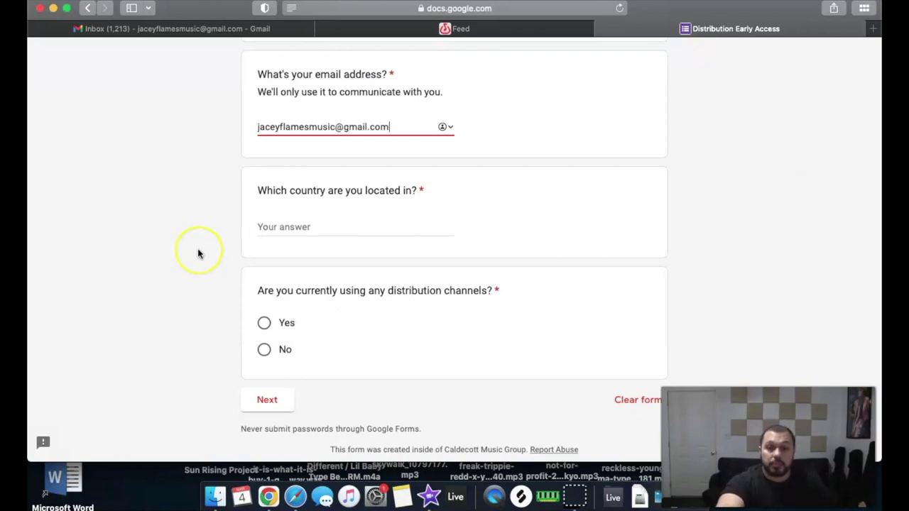
click(199, 250)
scroll(197, 250, down, 2)
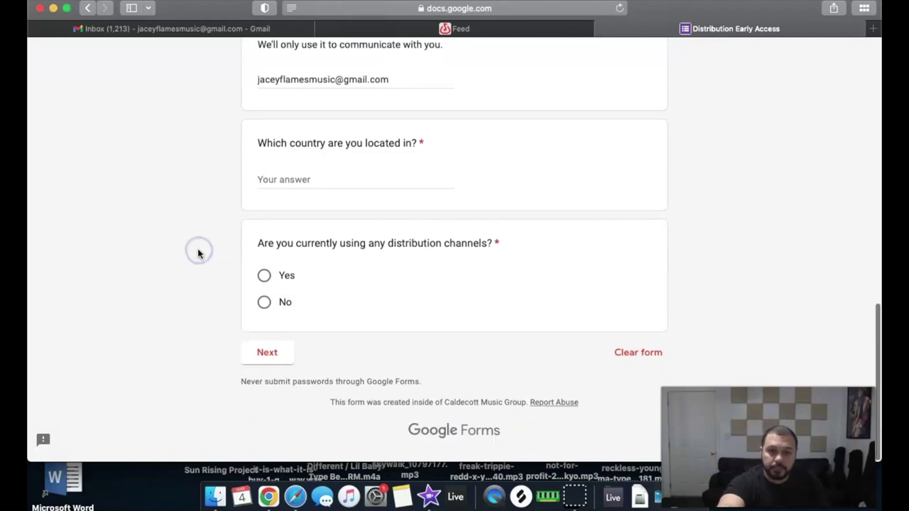
click(301, 175)
text(United Sta)
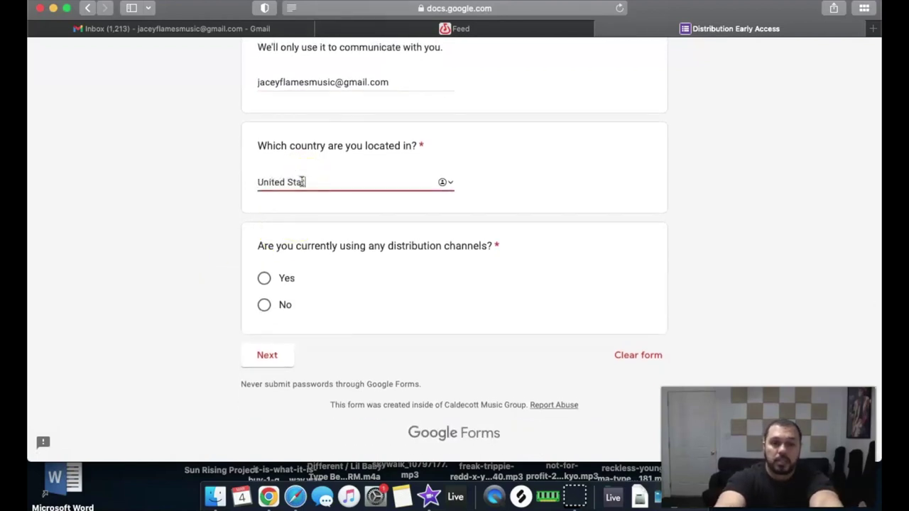
text(tes of America)
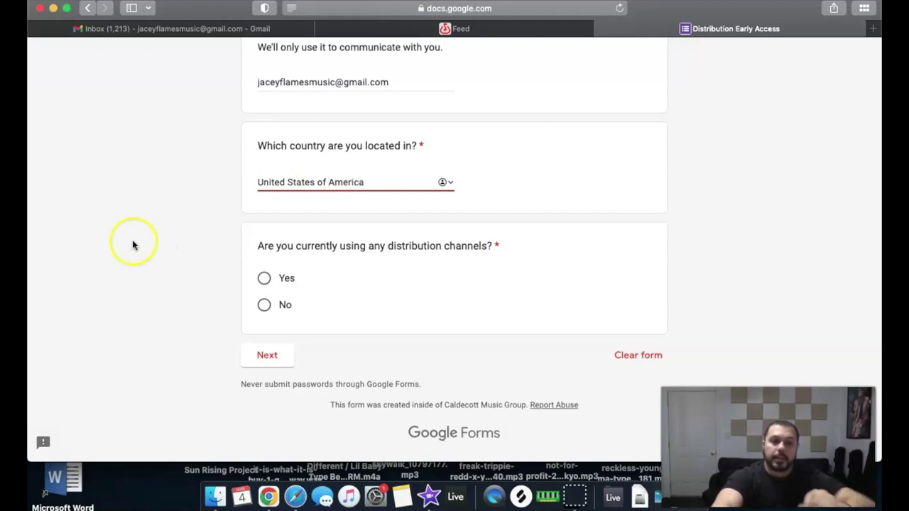
click(174, 302)
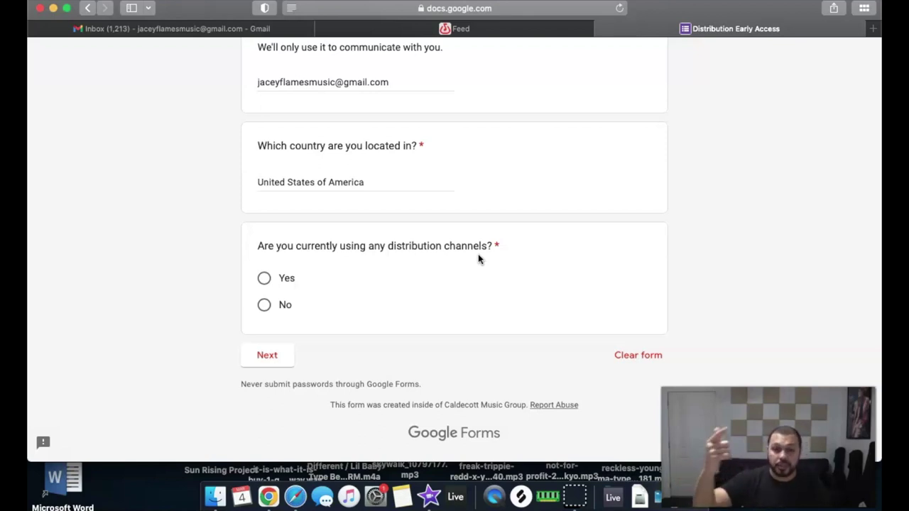
Answer 'No' to currently using distribution channels and advance to the next page
click(410, 258)
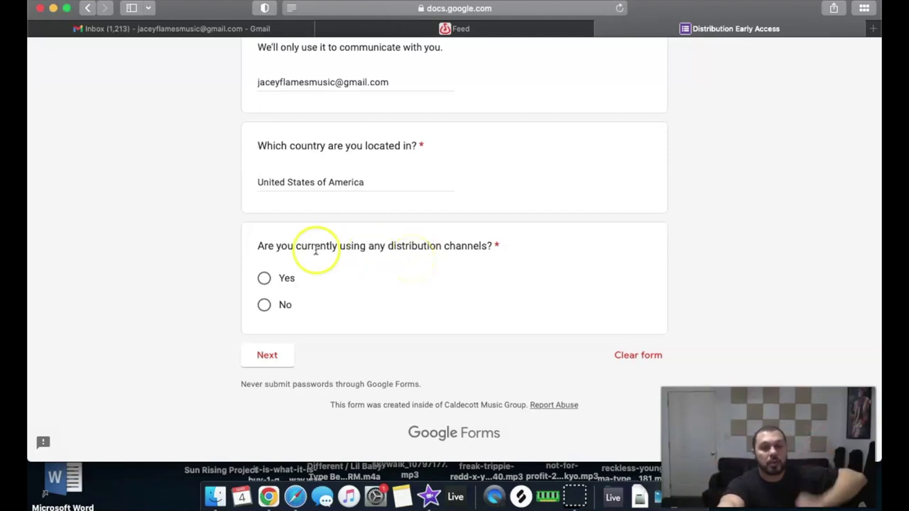
click(263, 304)
click(268, 357)
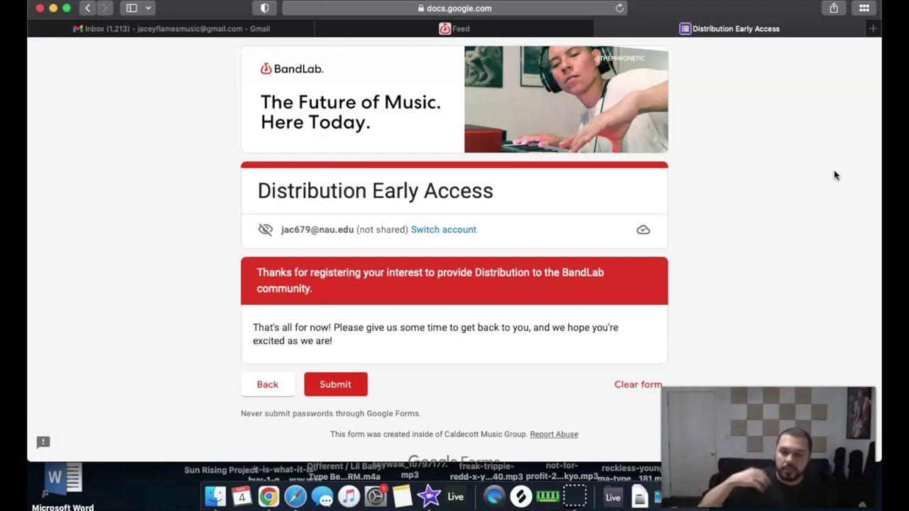
Submit the completed Distribution Early Access form from its final page
scroll(835, 175, down, 1)
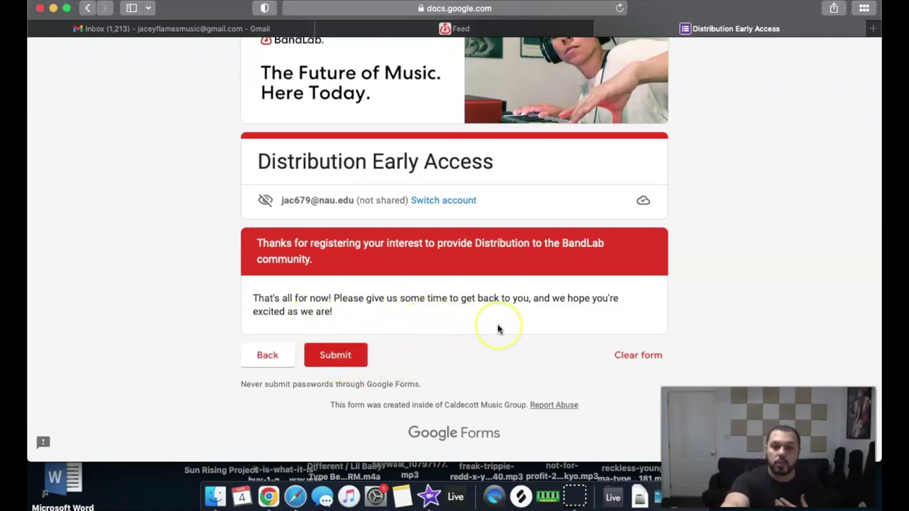
click(331, 357)
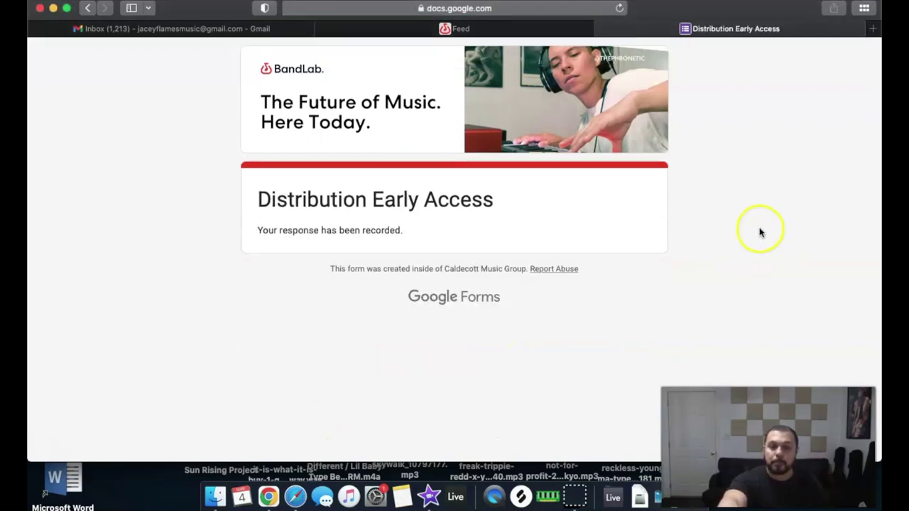